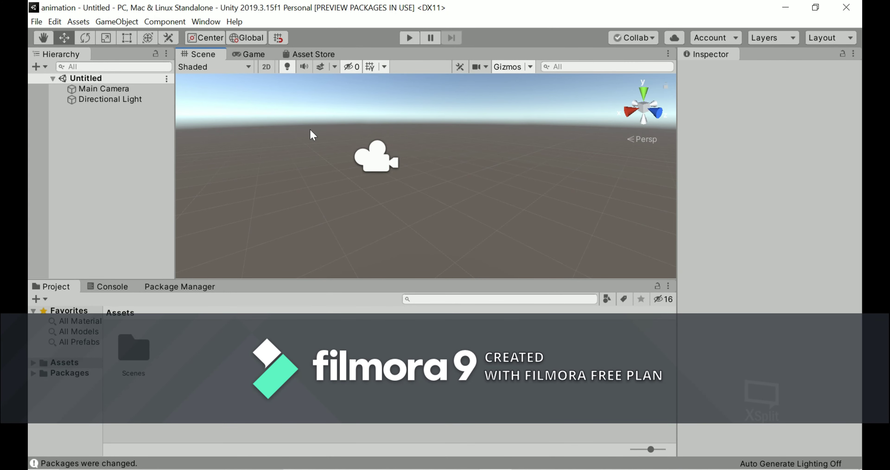
Open the Animation window and dock it in the bottom panel beside Package Manager.
{"action": "key", "text": "alt"}
{"action": "left_click", "coordinate": [206, 21]}
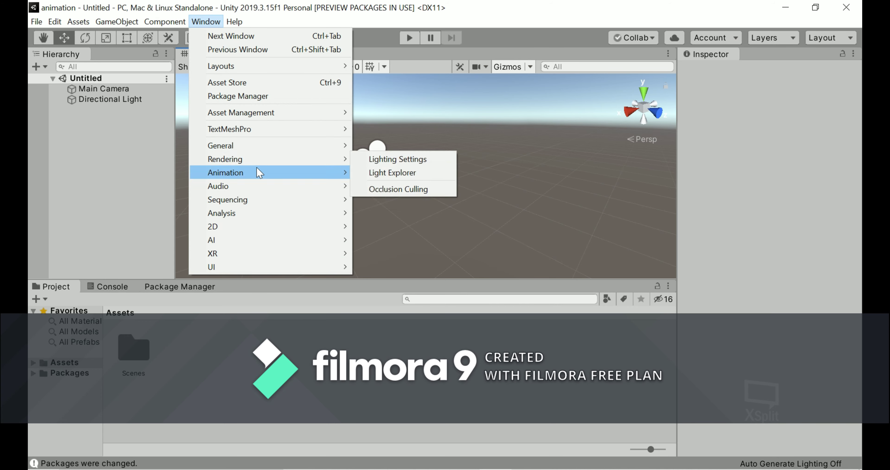
{"action": "mouse_move", "coordinate": [259, 173]}
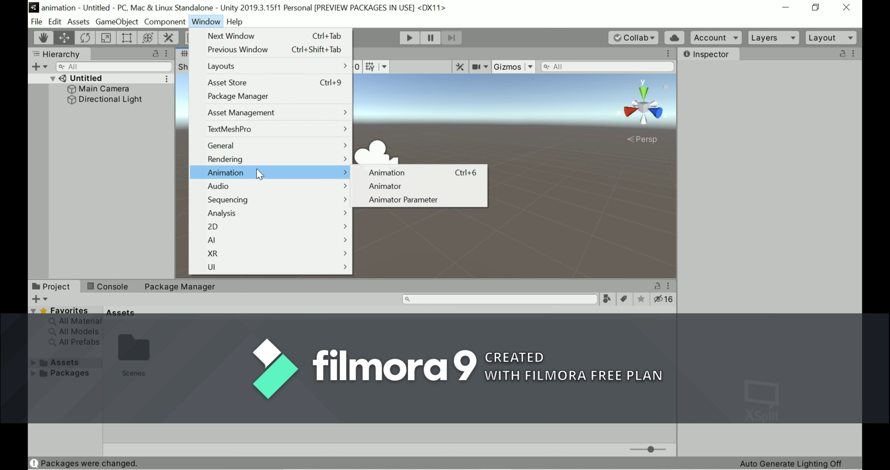
{"action": "left_click", "coordinate": [378, 175]}
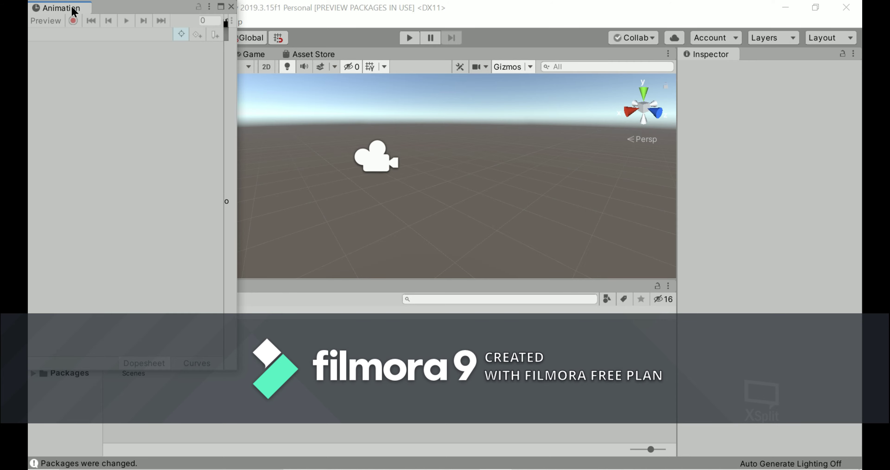
{"action": "left_click_drag", "start_coordinate": [74, 10], "coordinate": [303, 295]}
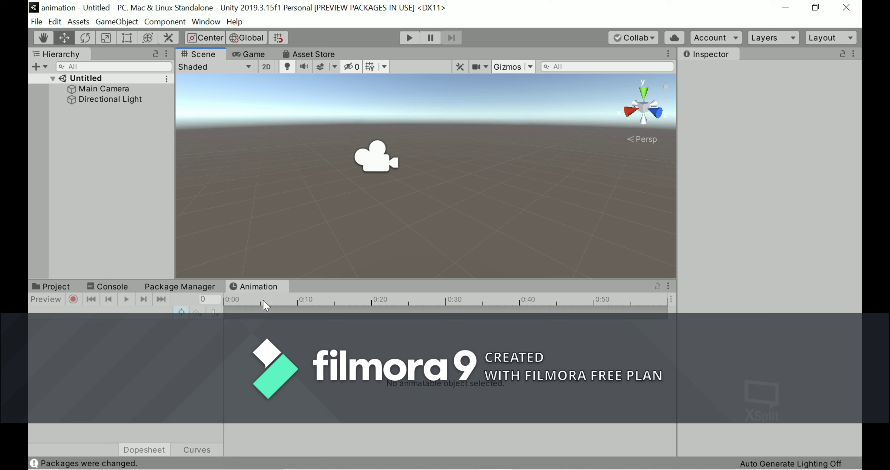
{"action": "left_click_drag", "start_coordinate": [236, 256], "coordinate": [308, 255], "text": "alt"}
Add two cubes to the scene from the Hierarchy's 3D Object menu.
{"action": "right_click", "coordinate": [151, 189]}
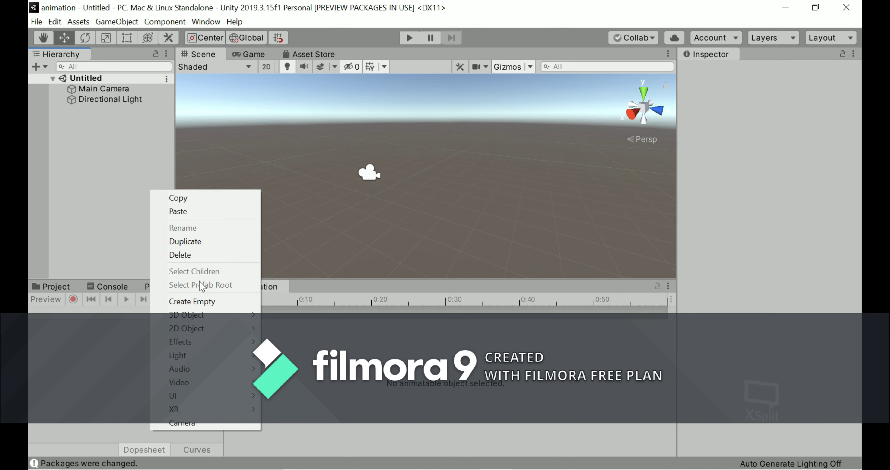
{"action": "mouse_move", "coordinate": [215, 316]}
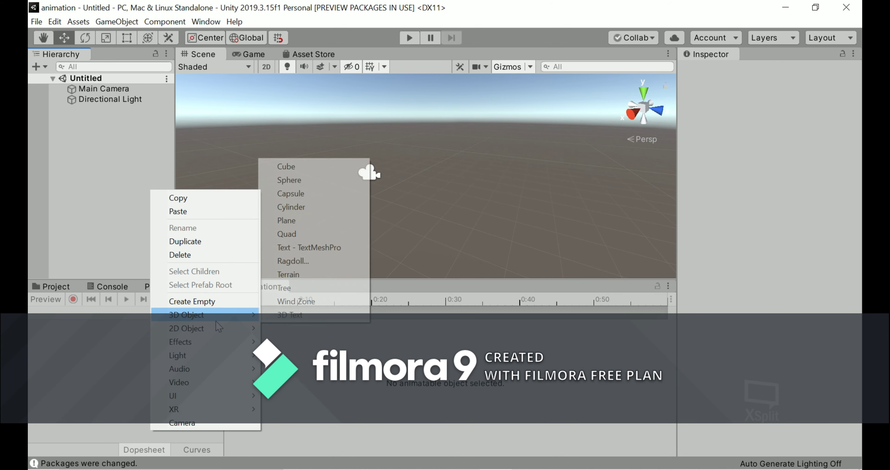
{"action": "left_click", "coordinate": [300, 167]}
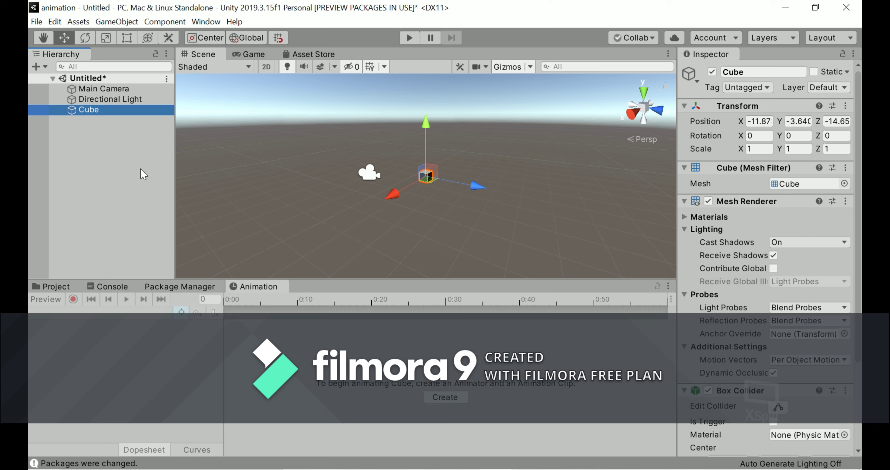
{"action": "right_click", "coordinate": [90, 161]}
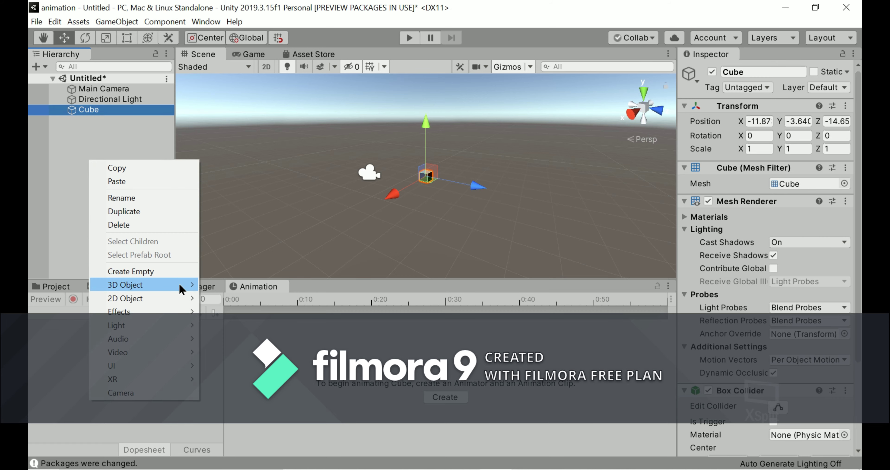
{"action": "mouse_move", "coordinate": [180, 288]}
{"action": "left_click", "coordinate": [228, 284]}
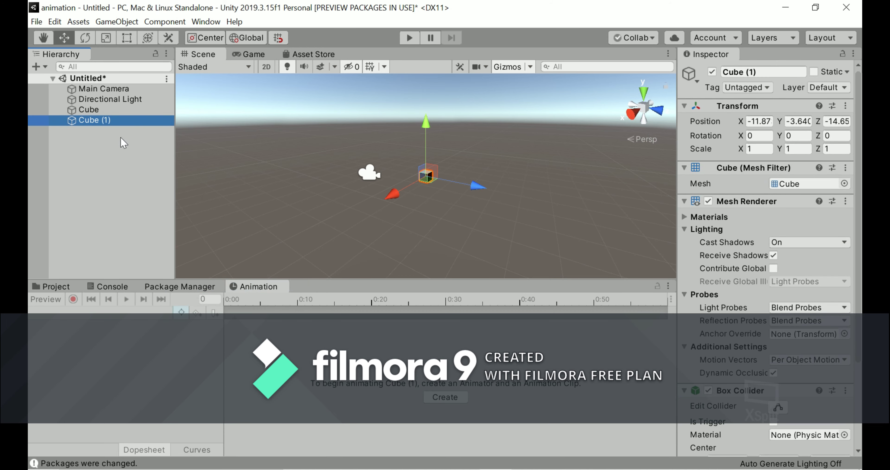
Select the first cube and raise it along its Y axis.
{"action": "left_click", "coordinate": [89, 110]}
{"action": "mouse_move", "coordinate": [318, 183]}
{"action": "right_mouse_down"}
{"action": "mouse_move", "coordinate": [308, 194]}
{"action": "mouse_move", "coordinate": [303, 166]}
{"action": "mouse_move", "coordinate": [329, 175]}
{"action": "right_mouse_up"}
{"action": "left_click", "coordinate": [94, 120]}
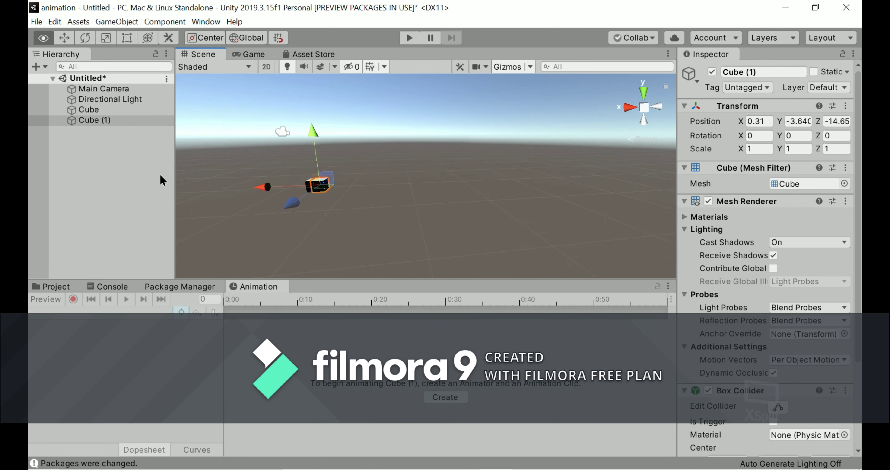
{"action": "right_click_drag", "start_coordinate": [346, 214], "coordinate": [495, 125]}
{"action": "left_click", "coordinate": [490, 166]}
{"action": "left_click_drag", "start_coordinate": [496, 116], "coordinate": [498, 90]}
Scale the first cube to 20, 1, 20 to flatten it into a slab.
{"action": "left_click", "coordinate": [758, 148]}
{"action": "type", "text": "20"}
{"action": "key", "text": "Tab"}
{"action": "type", "text": "2"}
{"action": "key", "text": "BackSpace"}
{"action": "type", "text": "1"}
{"action": "left_click", "coordinate": [826, 152]}
{"action": "type", "text": "20"}
Create a red Base material and apply it to Cube (1).
{"action": "right_click_drag", "start_coordinate": [482, 205], "coordinate": [465, 138]}
{"action": "left_click", "coordinate": [465, 138]}
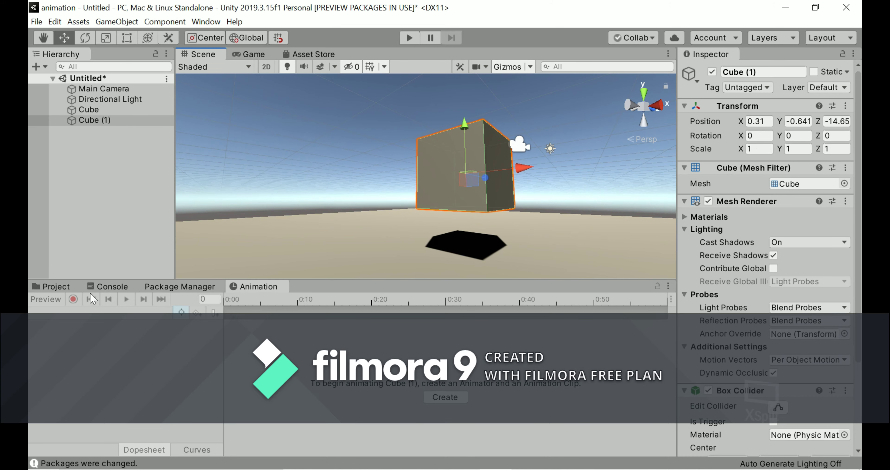
{"action": "left_click", "coordinate": [56, 286]}
{"action": "right_click", "coordinate": [213, 354]}
{"action": "mouse_move", "coordinate": [239, 49]}
{"action": "left_click", "coordinate": [434, 191]}
{"action": "type", "text": "Base"}
{"action": "key", "text": "Return"}
{"action": "left_click", "coordinate": [777, 130]}
{"action": "left_click", "coordinate": [141, 86]}
{"action": "left_click_drag", "start_coordinate": [183, 347], "coordinate": [482, 171]}
Create a blue Main material and apply it to the slab.
{"action": "right_click", "coordinate": [147, 187]}
{"action": "key", "text": "Escape"}
{"action": "right_click", "coordinate": [306, 334]}
{"action": "mouse_move", "coordinate": [337, 31]}
{"action": "left_click", "coordinate": [570, 190]}
{"action": "type", "text": "Main"}
{"action": "left_click", "coordinate": [778, 130]}
{"action": "left_click", "coordinate": [115, 155]}
{"action": "key", "text": "Escape"}
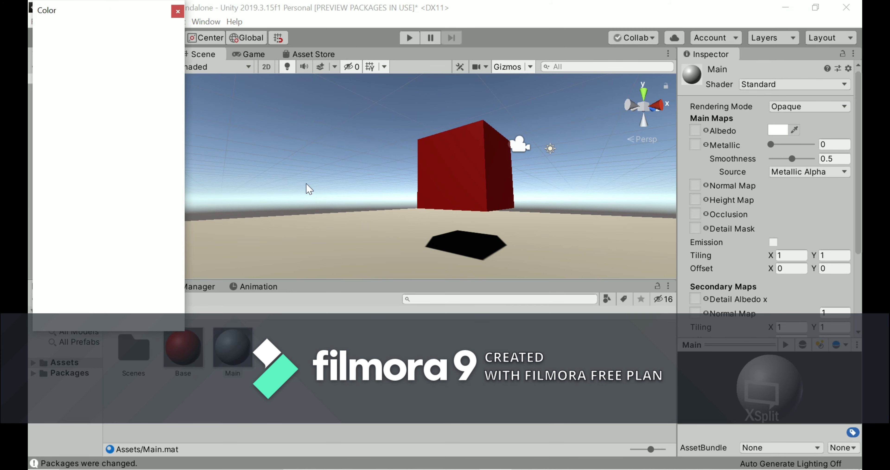
{"action": "left_click_drag", "start_coordinate": [233, 347], "coordinate": [383, 247]}
Set the Main Camera's Y rotation to 180 and lower it along Y.
{"action": "right_click_drag", "start_coordinate": [383, 247], "coordinate": [171, 288]}
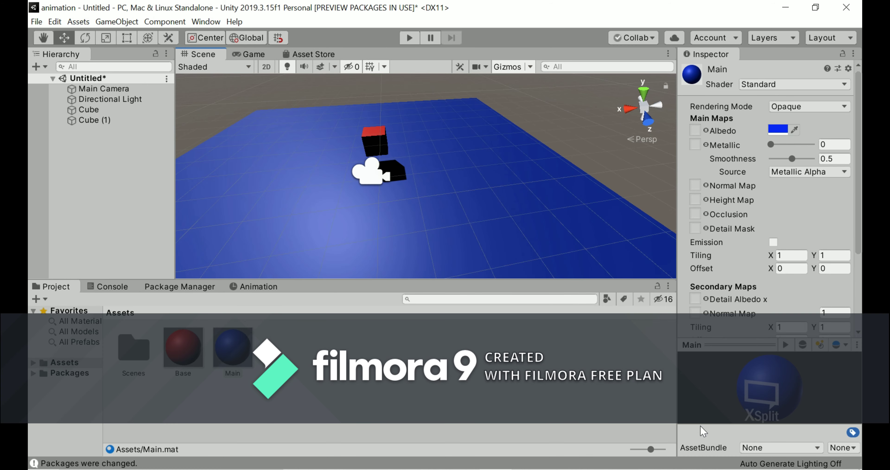
{"action": "key", "text": "ctrl+2"}
{"action": "key", "text": "ctrl+1"}
{"action": "left_click", "coordinate": [370, 172]}
{"action": "left_click", "coordinate": [798, 135]}
{"action": "type", "text": "180"}
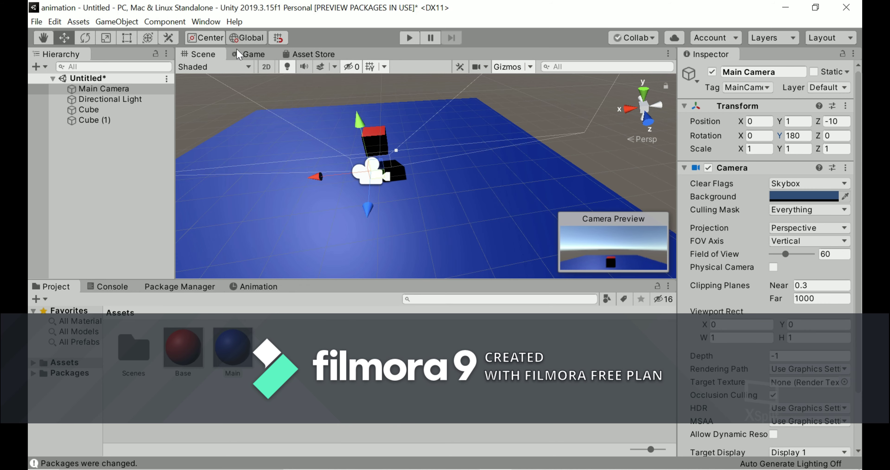
{"action": "key", "text": "Return"}
{"action": "left_click_drag", "start_coordinate": [364, 151], "coordinate": [364, 172]}
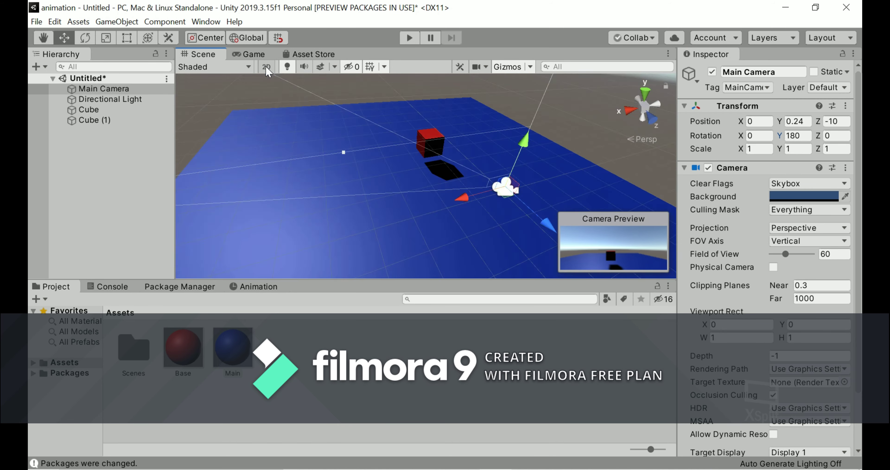
Check the camera's view, then reposition the directional light.
{"action": "key", "text": "ctrl+2"}
{"action": "left_click", "coordinate": [208, 57]}
{"action": "left_click", "coordinate": [373, 138]}
{"action": "left_click", "coordinate": [147, 37]}
{"action": "left_click", "coordinate": [408, 90]}
{"action": "left_click_drag", "start_coordinate": [408, 90], "coordinate": [293, 89], "text": "alt"}
{"action": "key", "text": "f"}
{"action": "left_click_drag", "start_coordinate": [430, 162], "coordinate": [413, 169]}
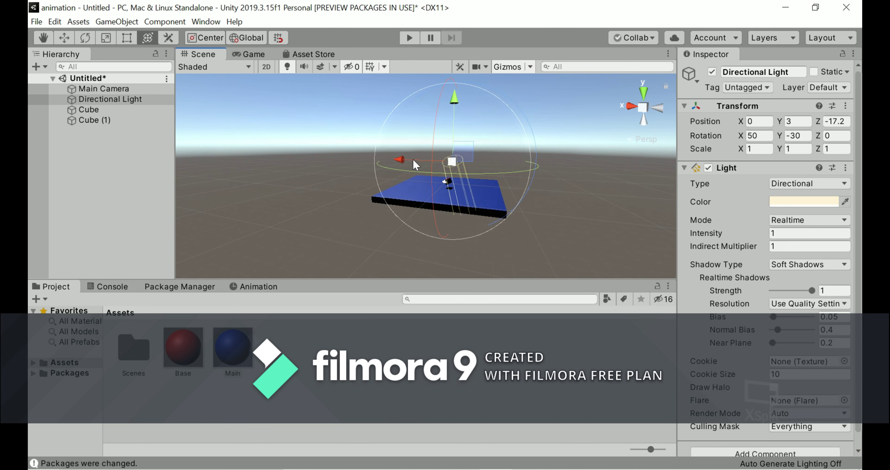
Add a Light Probe Group and move its probes toward the cube.
{"action": "right_click", "coordinate": [90, 157]}
{"action": "mouse_move", "coordinate": [146, 323]}
{"action": "left_click", "coordinate": [242, 392]}
{"action": "left_click_drag", "start_coordinate": [352, 262], "coordinate": [360, 169], "text": "alt"}
{"action": "left_click", "coordinate": [124, 133]}
{"action": "key", "text": "f"}
{"action": "left_click_drag", "start_coordinate": [382, 251], "coordinate": [484, 249], "text": "alt"}
{"action": "left_click", "coordinate": [609, 263]}
{"action": "left_click", "coordinate": [111, 130]}
{"action": "left_click_drag", "start_coordinate": [517, 208], "coordinate": [591, 234]}
Frame the cube, Light Probe Group, camera and directional light in turn to inspect the scene.
{"action": "left_click", "coordinate": [94, 119]}
{"action": "key", "text": "f"}
{"action": "left_click_drag", "start_coordinate": [238, 172], "coordinate": [221, 139], "text": "alt"}
{"action": "left_click", "coordinate": [114, 130]}
{"action": "left_click_drag", "start_coordinate": [316, 214], "coordinate": [366, 210], "text": "alt"}
{"action": "left_click", "coordinate": [104, 88]}
{"action": "double_click", "coordinate": [132, 101]}
{"action": "double_click", "coordinate": [103, 88]}
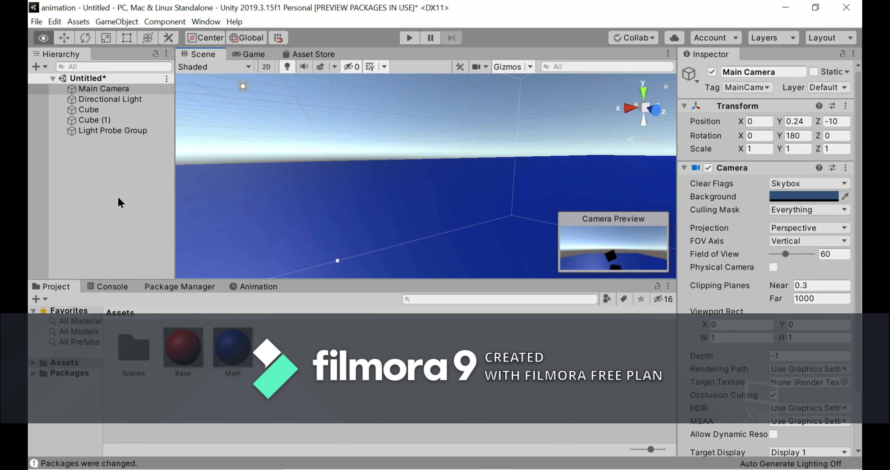
{"action": "left_click", "coordinate": [86, 99]}
{"action": "double_click", "coordinate": [79, 119]}
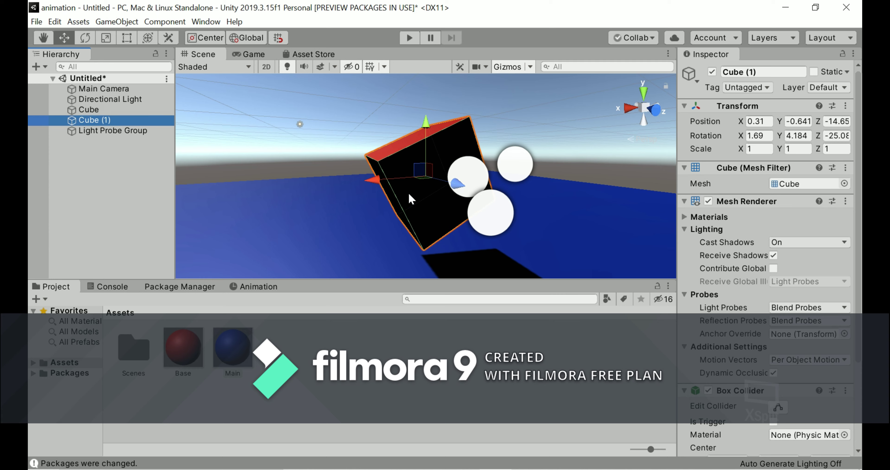
Create an animation clip for Cube (1) in the Animation tab and save it as Move.
{"action": "left_click", "coordinate": [89, 109]}
{"action": "left_click", "coordinate": [95, 121]}
{"action": "left_click", "coordinate": [242, 288]}
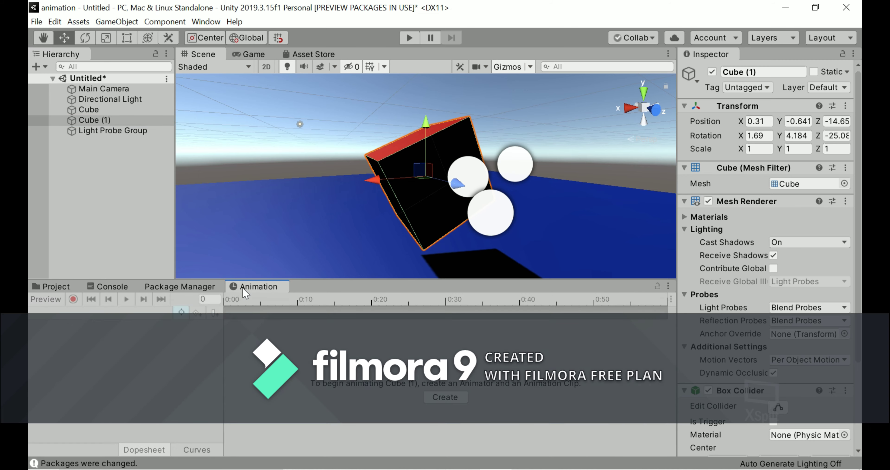
{"action": "left_click", "coordinate": [446, 397]}
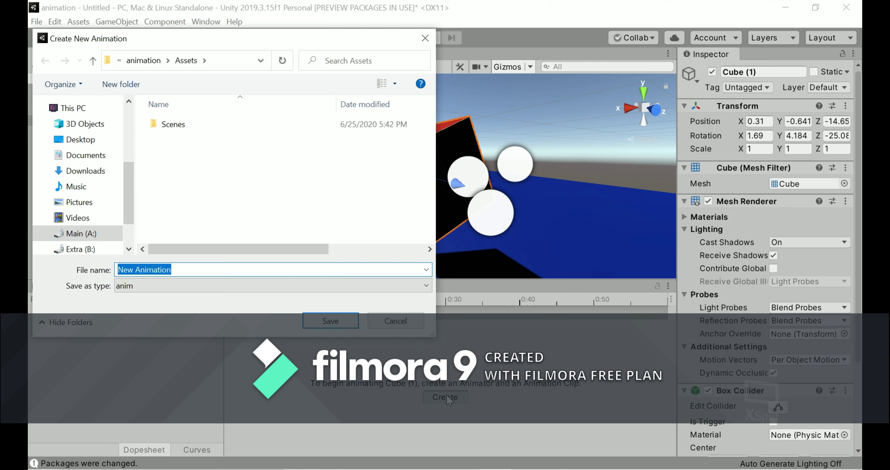
{"action": "key", "text": "BackSpace"}
{"action": "type", "text": "Move"}
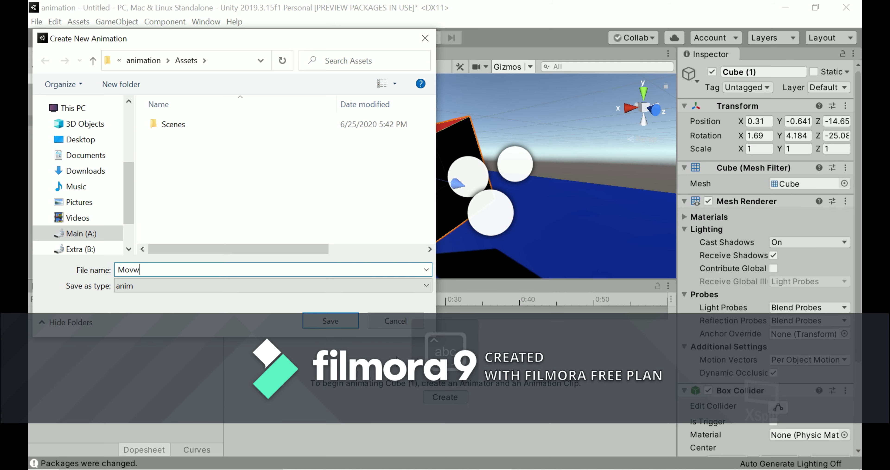
{"action": "left_click", "coordinate": [339, 326]}
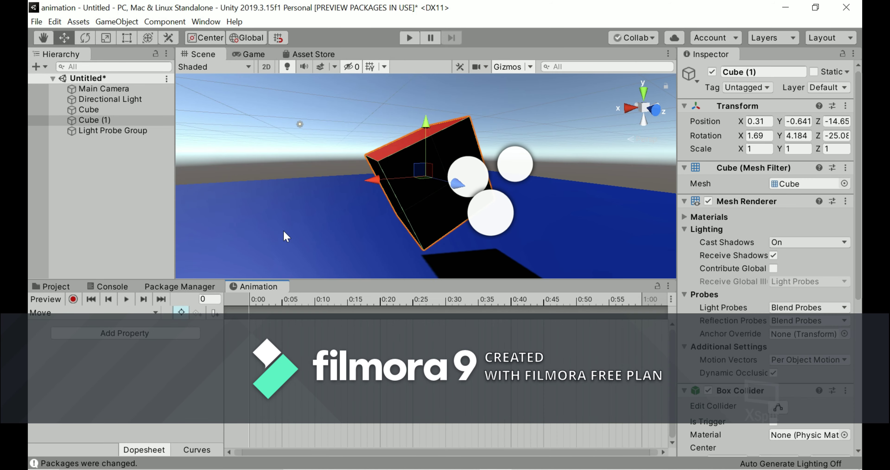
Add Cube (1)'s Transform Position property to the Move clip.
{"action": "left_click_drag", "start_coordinate": [284, 236], "coordinate": [283, 208], "text": "alt"}
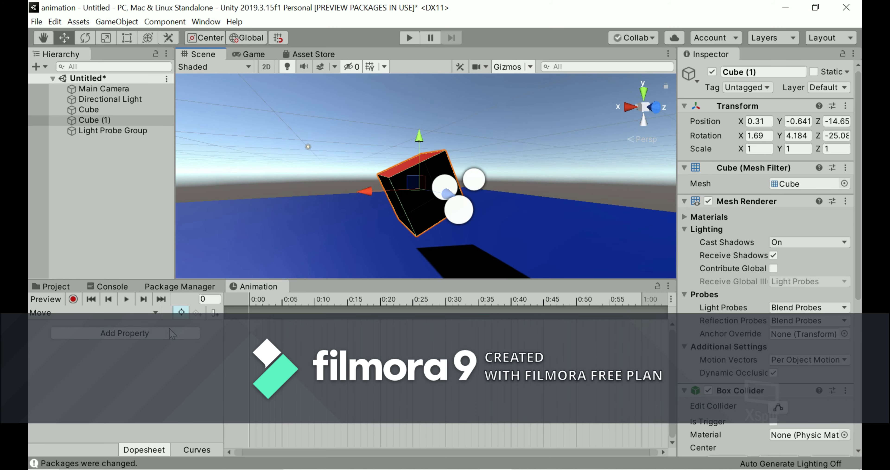
{"action": "left_click", "coordinate": [143, 333]}
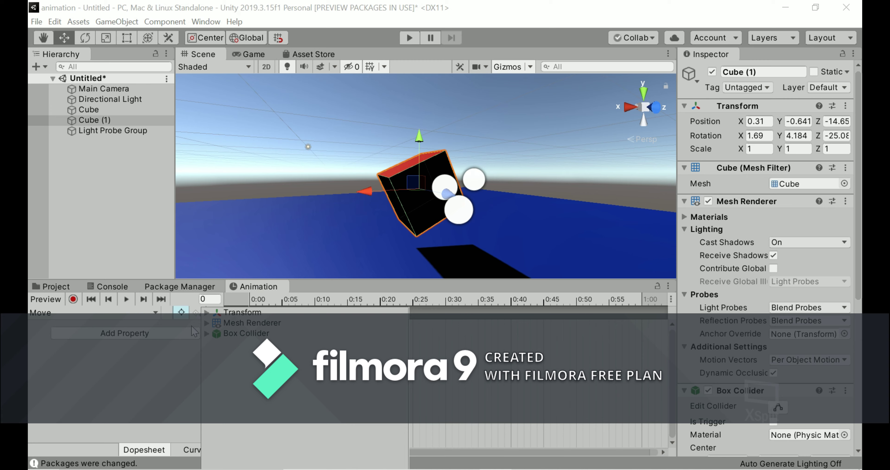
{"action": "left_click", "coordinate": [169, 363]}
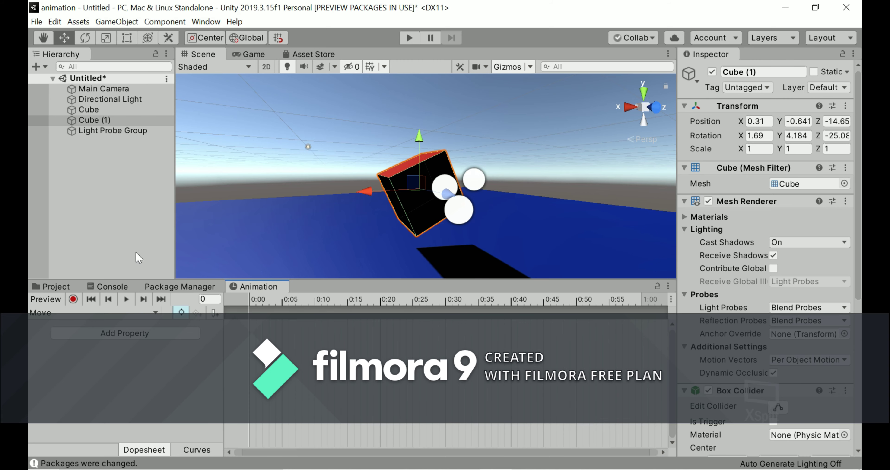
{"action": "left_click_drag", "start_coordinate": [348, 196], "coordinate": [294, 197], "text": "alt"}
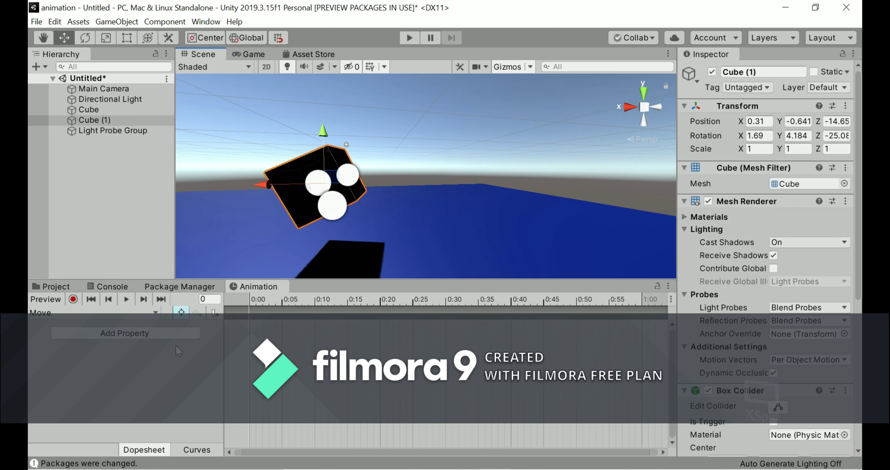
{"action": "left_click", "coordinate": [162, 333]}
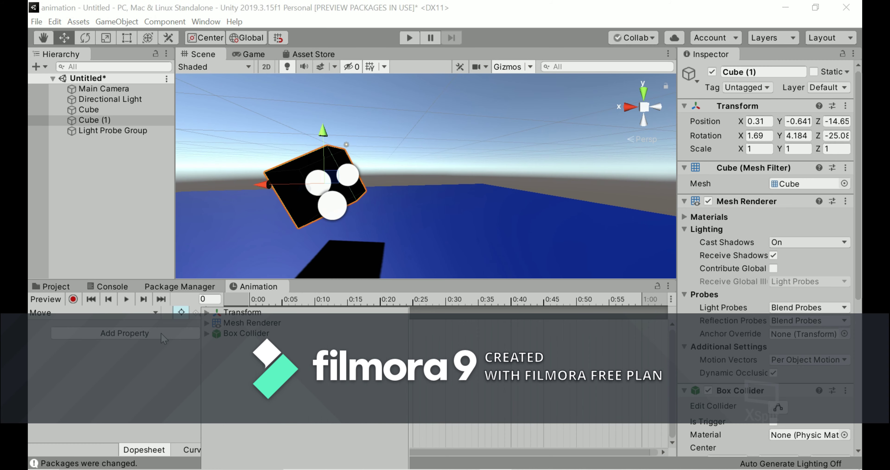
{"action": "left_click", "coordinate": [206, 312]}
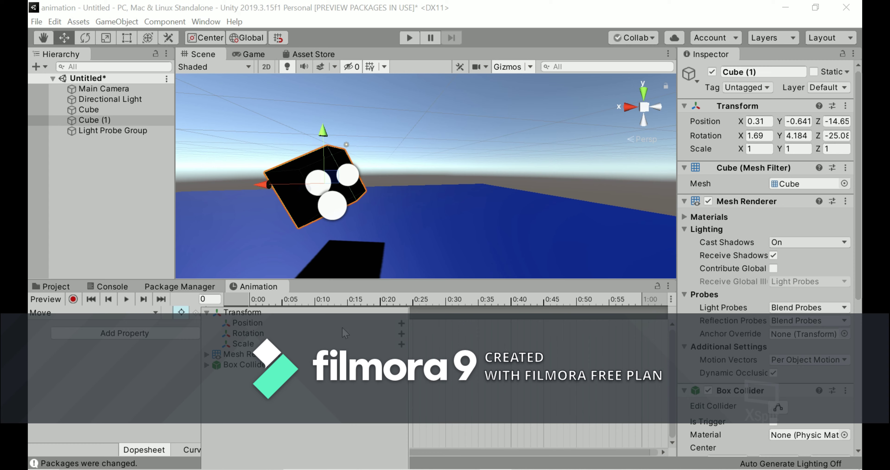
{"action": "left_click", "coordinate": [401, 323]}
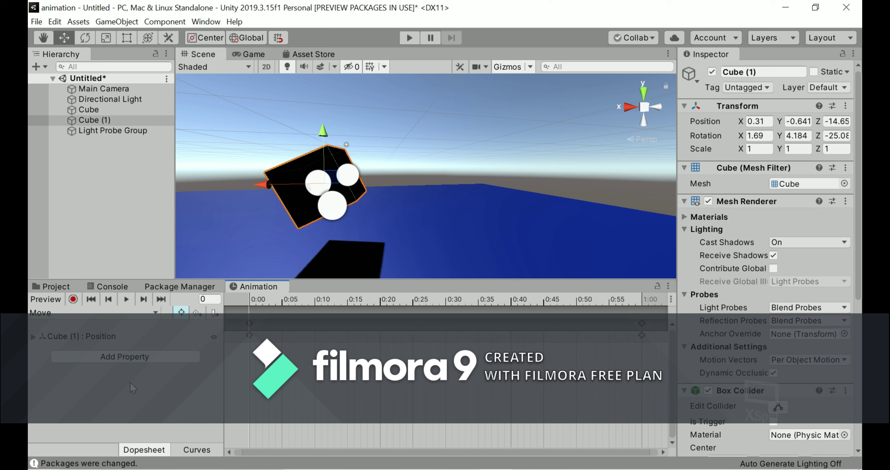
Expand the Position track's channels, then browse Transform properties and close the list without adding.
{"action": "left_click", "coordinate": [33, 336]}
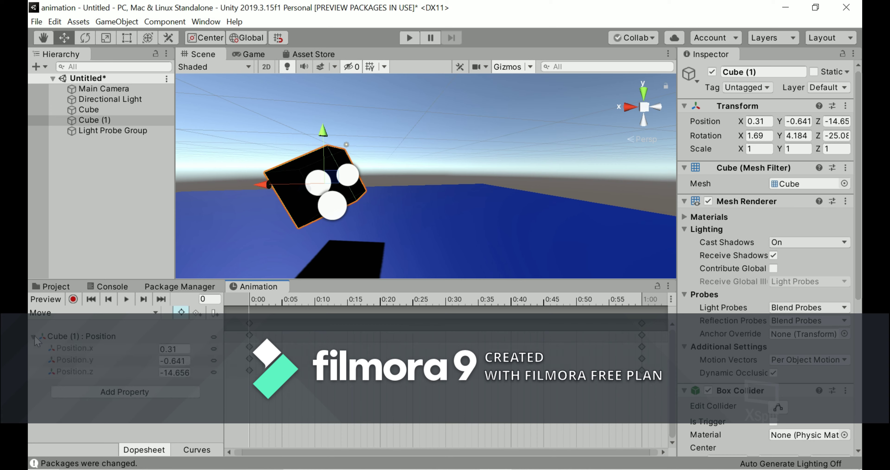
{"action": "left_click", "coordinate": [35, 337]}
{"action": "left_click", "coordinate": [125, 356]}
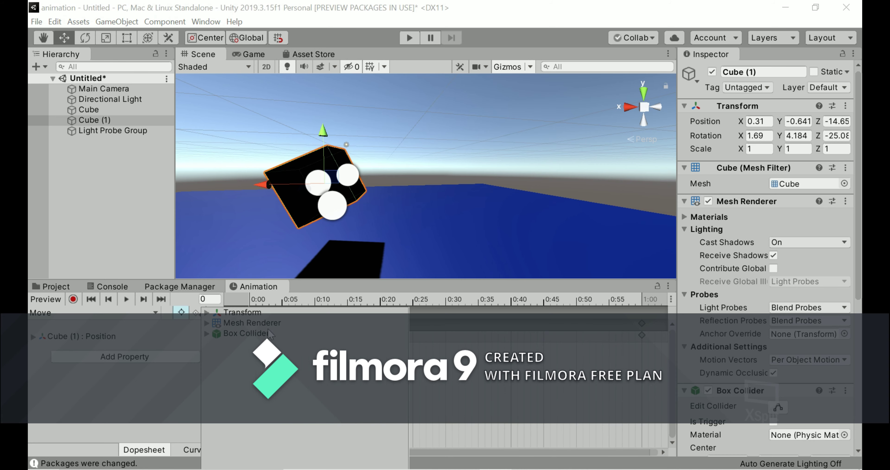
{"action": "left_click", "coordinate": [207, 312]}
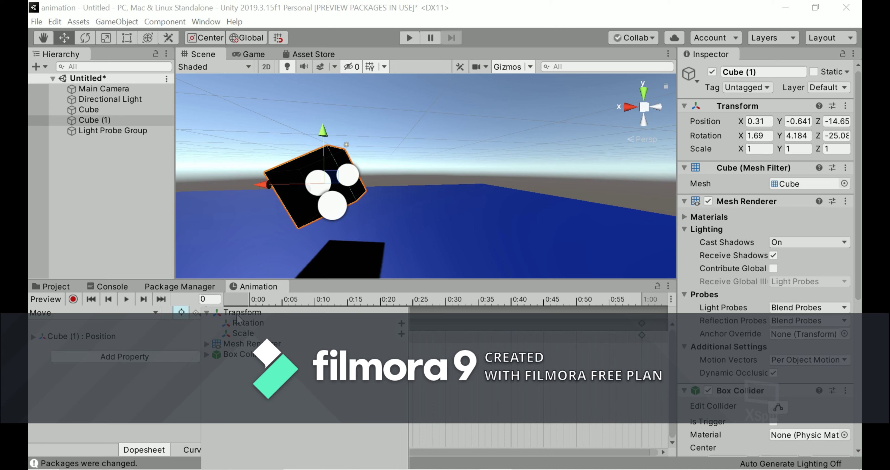
{"action": "left_click", "coordinate": [207, 312]}
{"action": "left_click", "coordinate": [156, 399]}
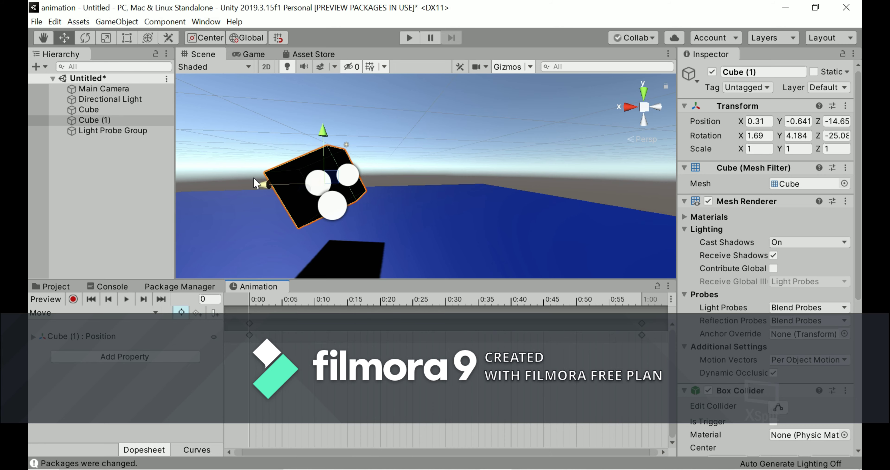
Select the 1:00 keyframes and slide Cube (1) along X to -3.68 in the preview.
{"action": "left_click_drag", "start_coordinate": [257, 184], "coordinate": [207, 231], "text": "alt"}
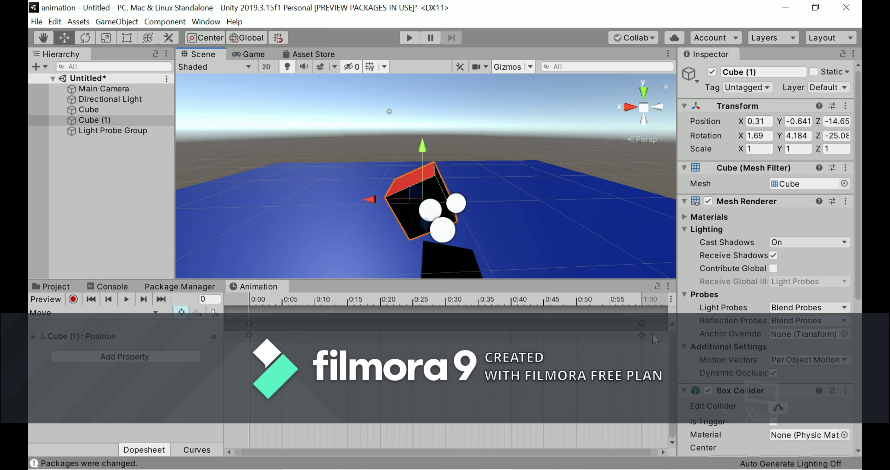
{"action": "left_click", "coordinate": [641, 335]}
{"action": "left_click_drag", "start_coordinate": [371, 200], "coordinate": [563, 221]}
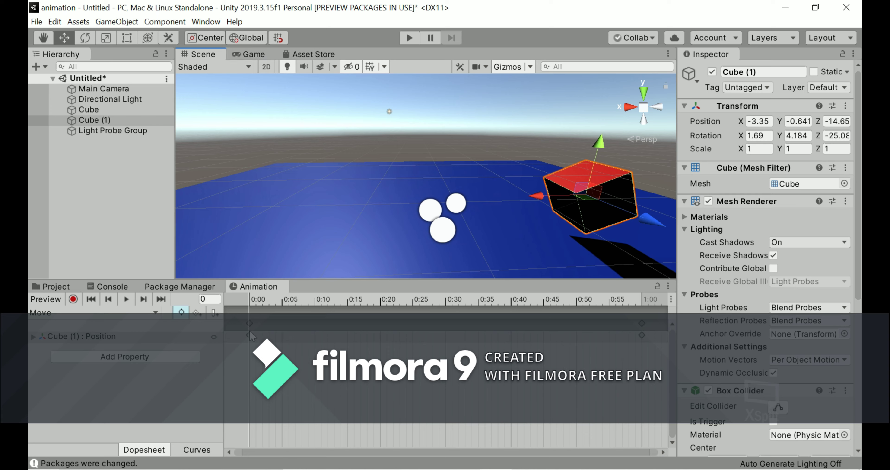
{"action": "mouse_move", "coordinate": [261, 299]}
{"action": "left_mouse_down"}
{"action": "mouse_move", "coordinate": [281, 298]}
{"action": "mouse_move", "coordinate": [250, 297]}
{"action": "left_mouse_up"}
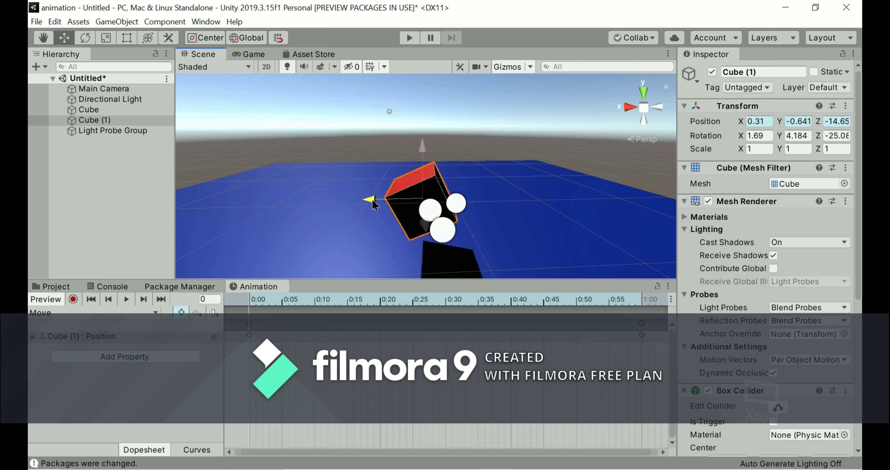
{"action": "left_click_drag", "start_coordinate": [370, 200], "coordinate": [557, 204]}
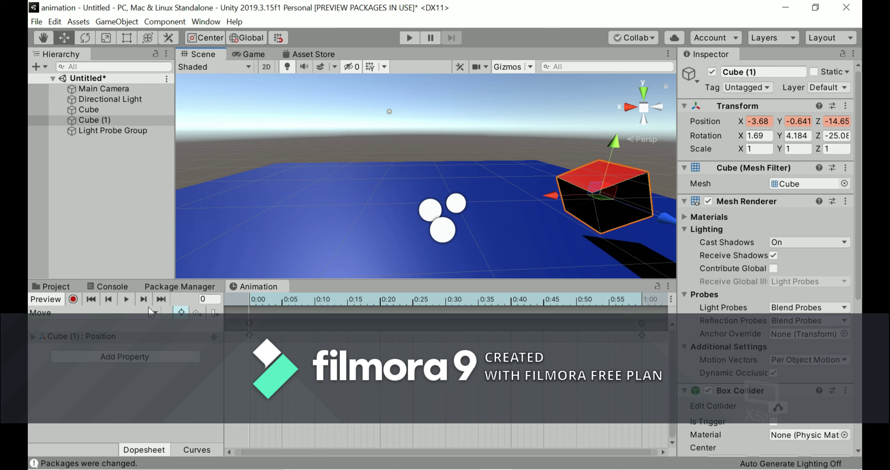
Record Cube (1) sliding from X -4.7 at frame 0 to 4.89 at frame 60, then play it back.
{"action": "left_click", "coordinate": [73, 299]}
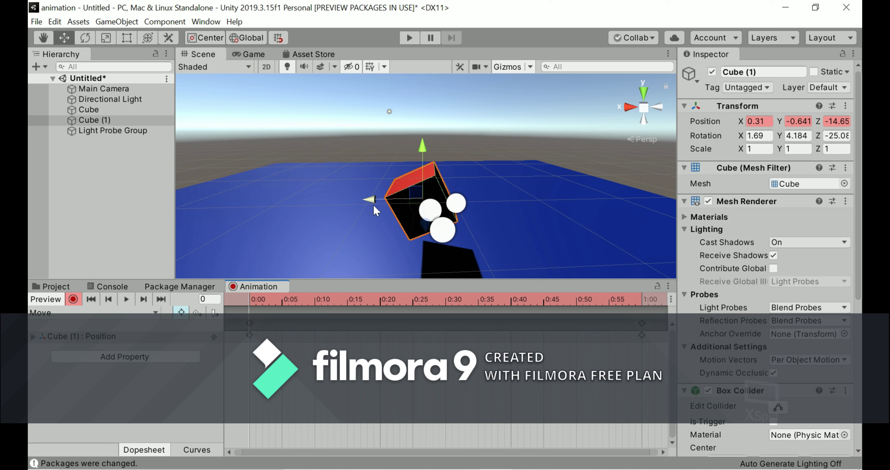
{"action": "left_click_drag", "start_coordinate": [376, 209], "coordinate": [606, 200]}
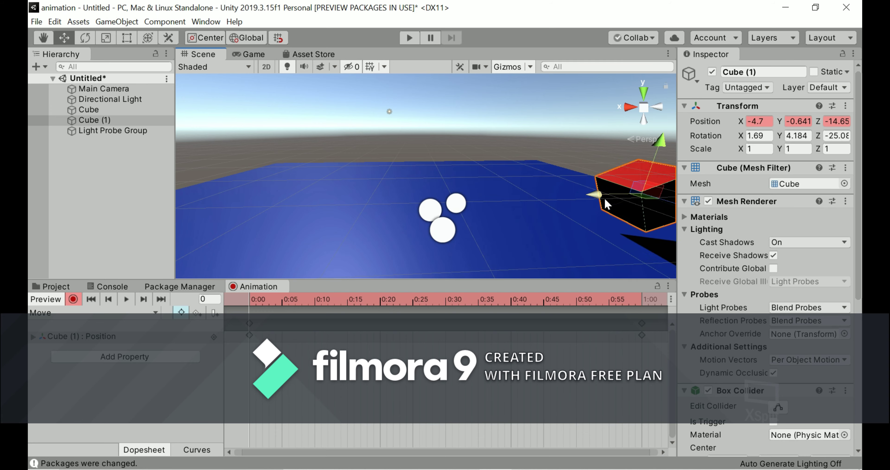
{"action": "left_click", "coordinate": [641, 314]}
{"action": "left_click", "coordinate": [643, 300]}
{"action": "left_click_drag", "start_coordinate": [375, 200], "coordinate": [163, 202]}
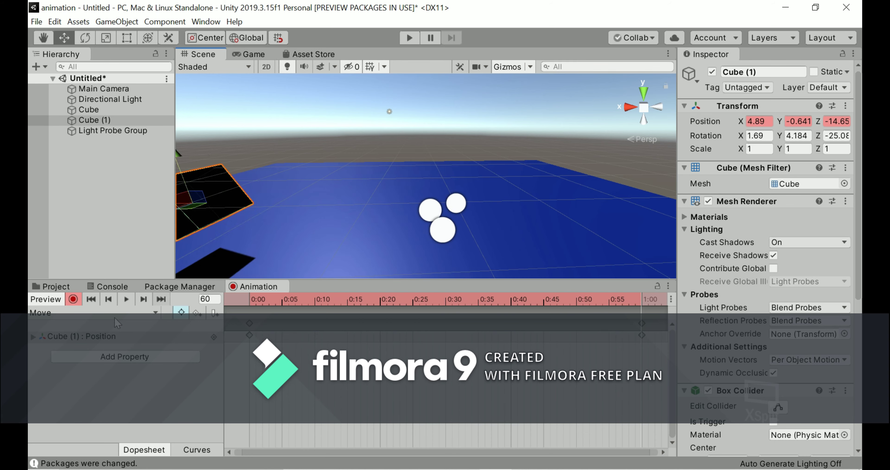
{"action": "left_click", "coordinate": [73, 300]}
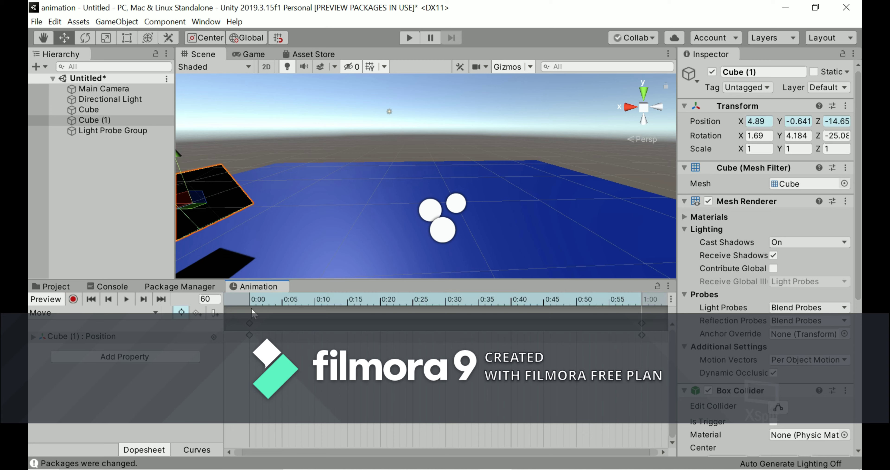
{"action": "key", "text": "space"}
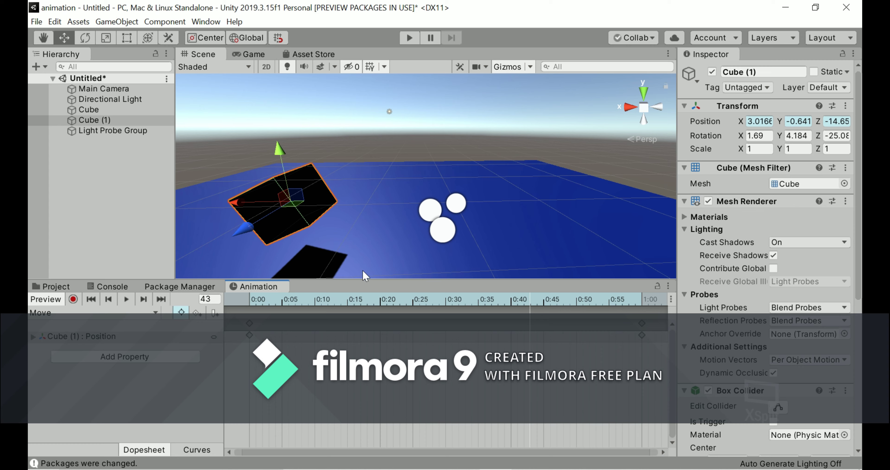
Add a frame-7 keyframe placing Cube (1) at X -0.68, Z -16.76, then preview.
{"action": "left_click", "coordinate": [293, 306]}
{"action": "mouse_move", "coordinate": [293, 307]}
{"action": "left_mouse_down"}
{"action": "mouse_move", "coordinate": [307, 311]}
{"action": "mouse_move", "coordinate": [296, 315]}
{"action": "left_mouse_up"}
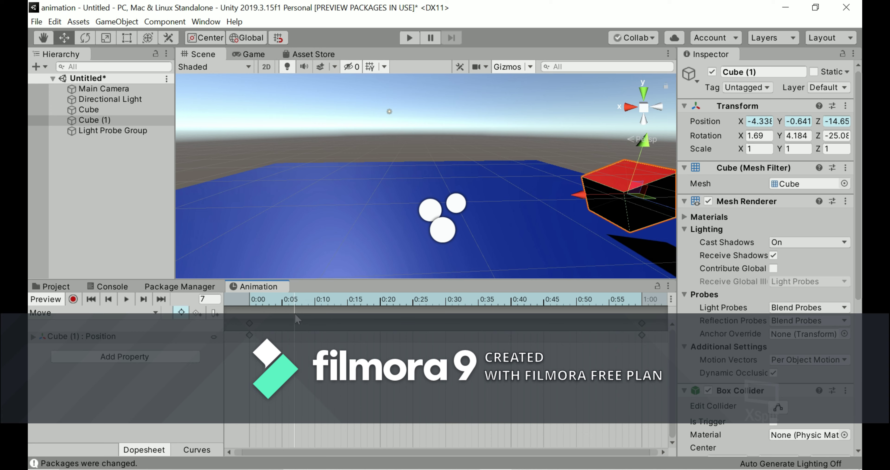
{"action": "left_click", "coordinate": [197, 313]}
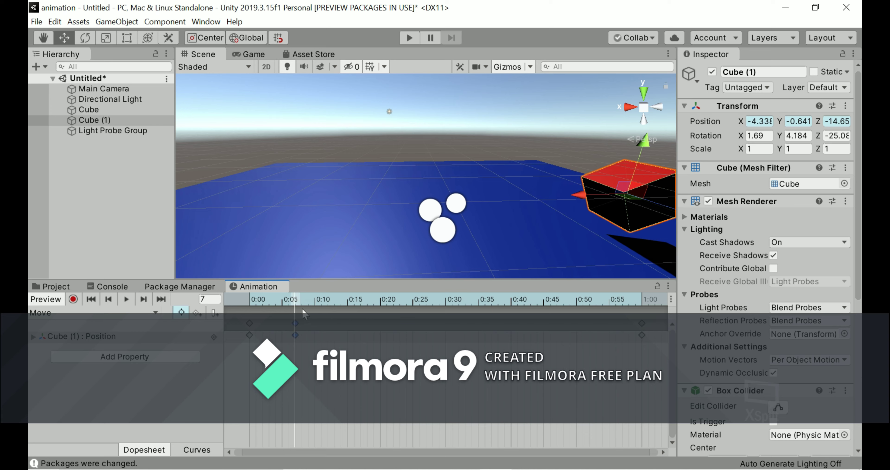
{"action": "left_click", "coordinate": [73, 299]}
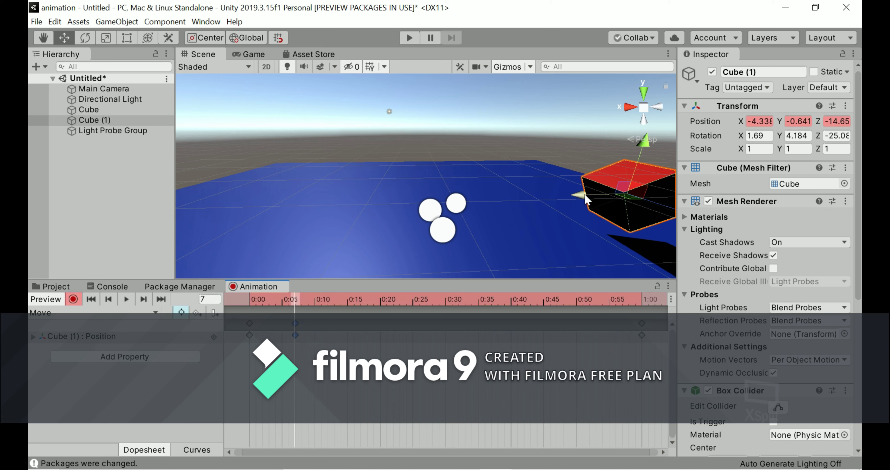
{"action": "left_click_drag", "start_coordinate": [602, 198], "coordinate": [481, 192]}
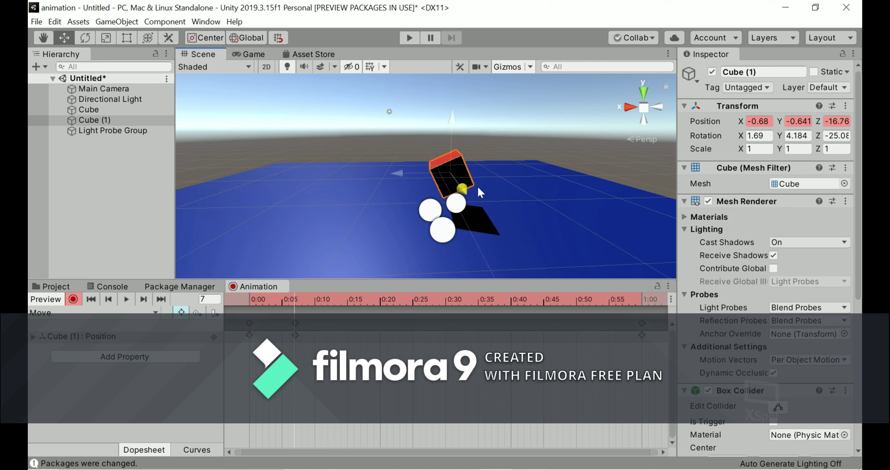
{"action": "left_click", "coordinate": [73, 298]}
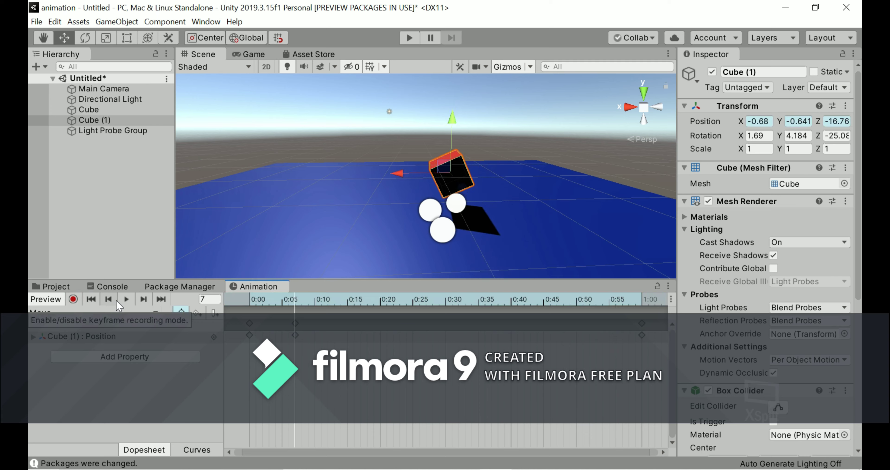
{"action": "left_click", "coordinate": [125, 300]}
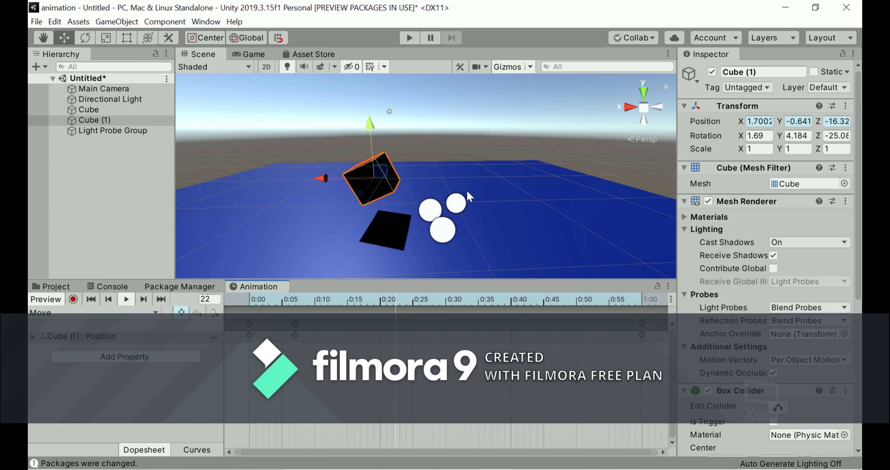
{"action": "left_click", "coordinate": [410, 40]}
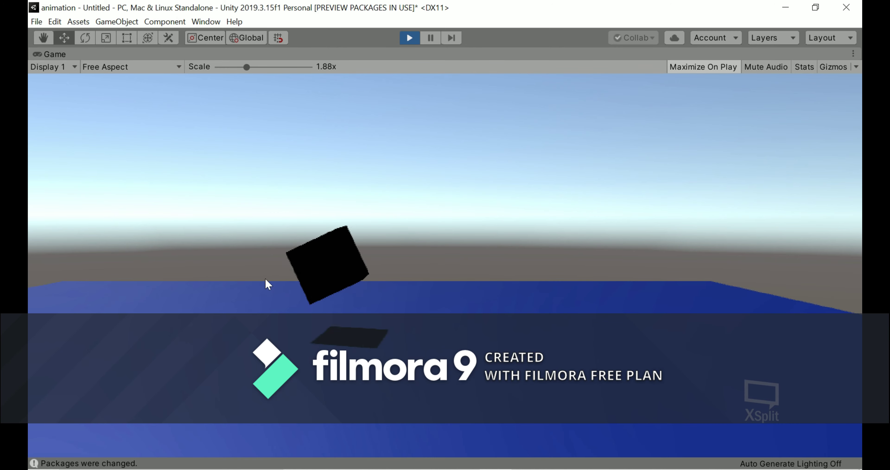
{"action": "left_click", "coordinate": [407, 40]}
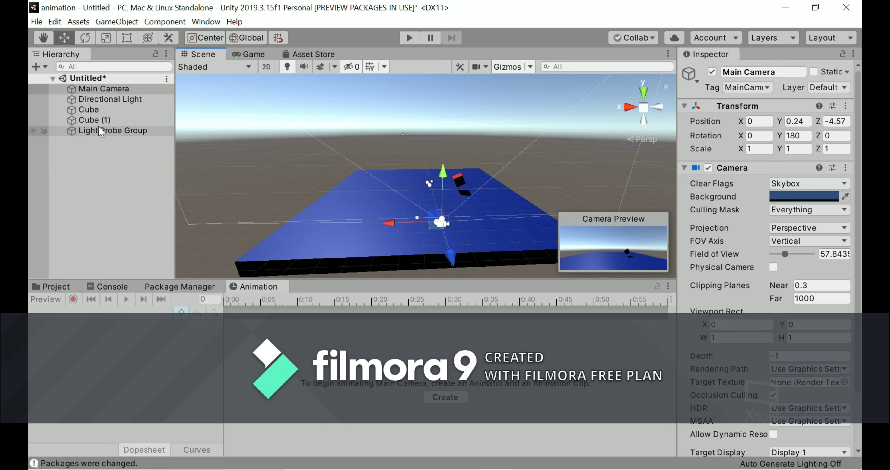
Drag the middle Position keyframe to around 0:53, just before 1:00, and test in Play mode.
{"action": "left_click", "coordinate": [94, 119]}
{"action": "left_click", "coordinate": [304, 319]}
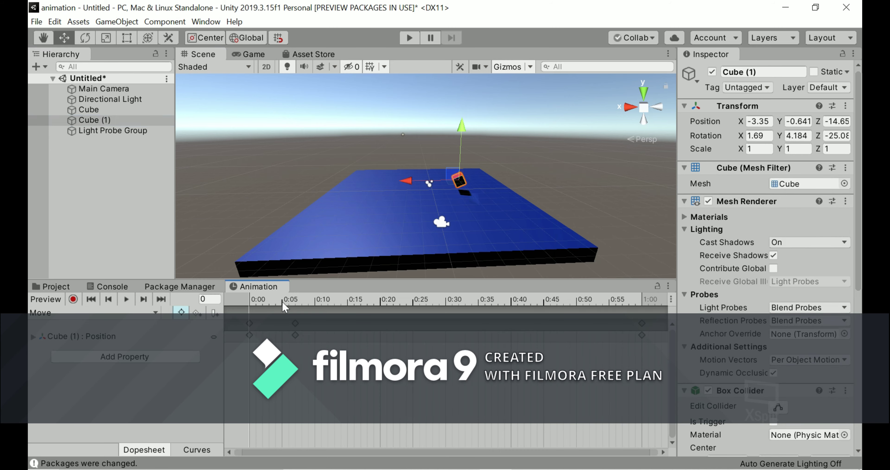
{"action": "left_click_drag", "start_coordinate": [341, 321], "coordinate": [264, 330]}
{"action": "left_click", "coordinate": [126, 299]}
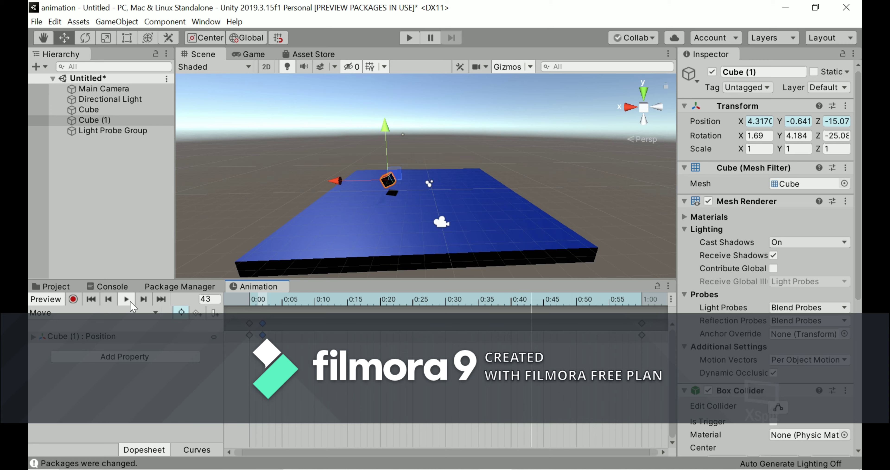
{"action": "left_click", "coordinate": [127, 299]}
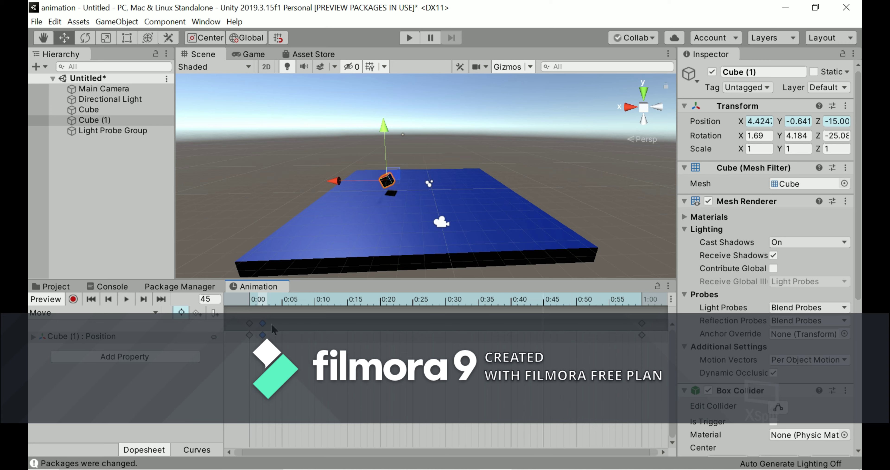
{"action": "left_click_drag", "start_coordinate": [281, 328], "coordinate": [636, 330]}
{"action": "left_click", "coordinate": [409, 39]}
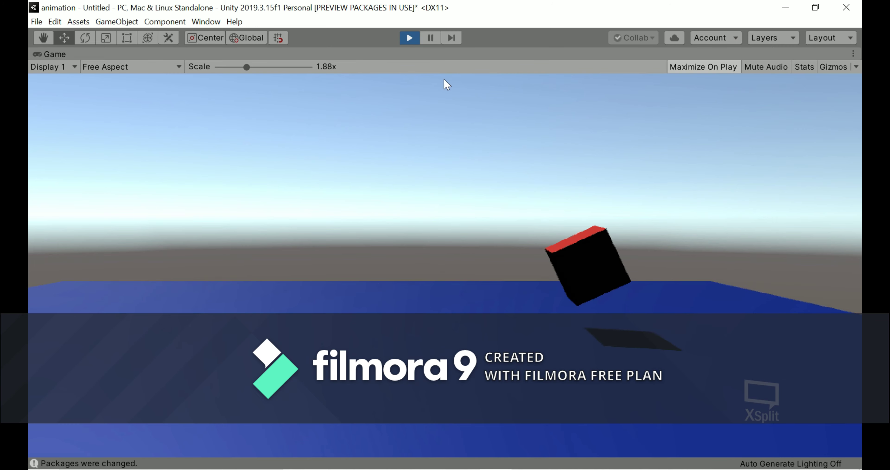
{"action": "left_click", "coordinate": [415, 39]}
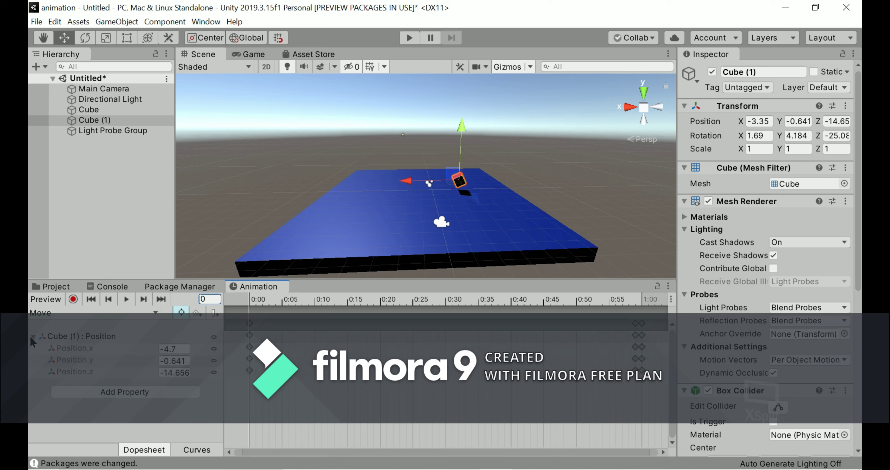
Add the Transform Scale property to the Move clip and select its Cube (1) : Scale track.
{"action": "left_click", "coordinate": [93, 357]}
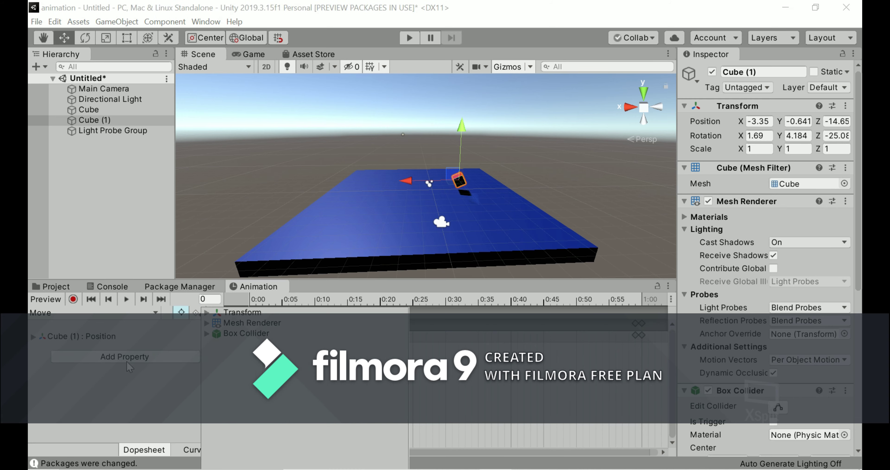
{"action": "left_click", "coordinate": [206, 312]}
{"action": "left_click", "coordinate": [401, 333]}
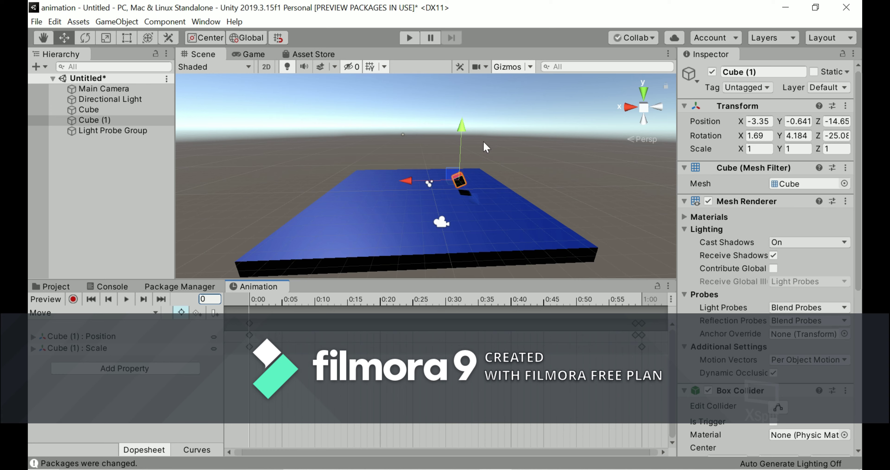
{"action": "left_click", "coordinate": [45, 348]}
With recording on, move the late keyframes back to 0:30 and key Scale 3, 3, 3 there.
{"action": "left_click", "coordinate": [74, 297]}
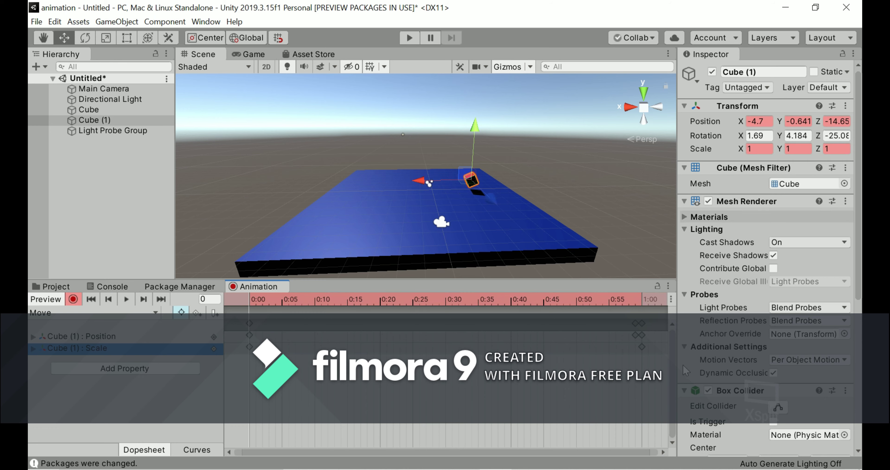
{"action": "left_click_drag", "start_coordinate": [638, 330], "coordinate": [445, 316]}
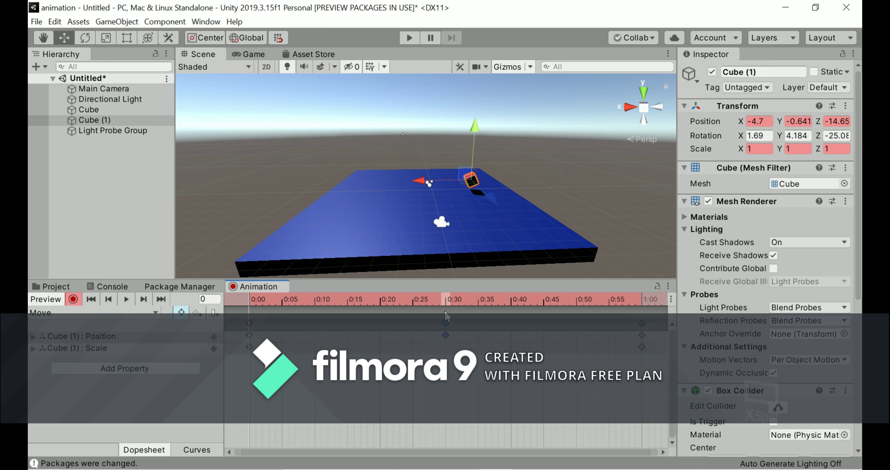
{"action": "left_click", "coordinate": [444, 296]}
{"action": "left_click", "coordinate": [759, 148]}
{"action": "type", "text": "4"}
{"action": "key", "text": "Tab"}
{"action": "type", "text": "4"}
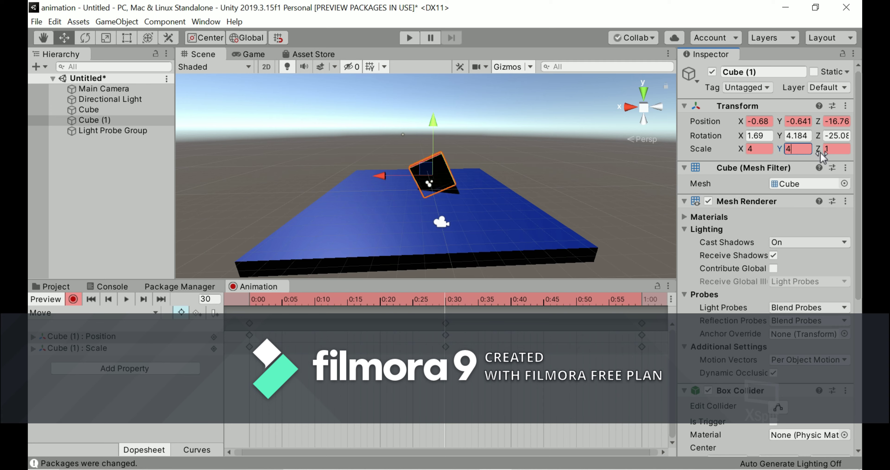
{"action": "key", "text": "BackSpace"}
{"action": "type", "text": "3"}
{"action": "left_click", "coordinate": [753, 149]}
{"action": "type", "text": "3"}
{"action": "left_click", "coordinate": [838, 150]}
{"action": "type", "text": "3"}
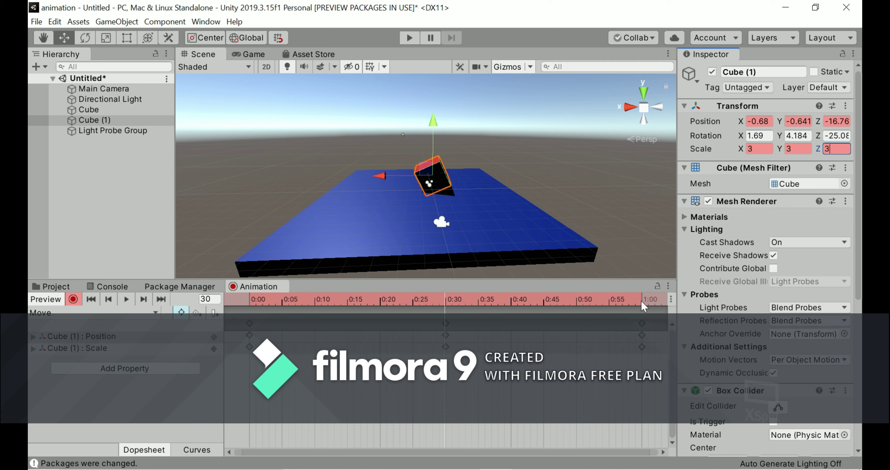
Key Scale 4, 4, 4 at 1:00, stop recording and return to the clip start.
{"action": "left_click", "coordinate": [641, 300]}
{"action": "type", "text": "4"}
{"action": "key", "text": "Tab"}
{"action": "type", "text": "4"}
{"action": "key", "text": "Tab"}
{"action": "type", "text": "4"}
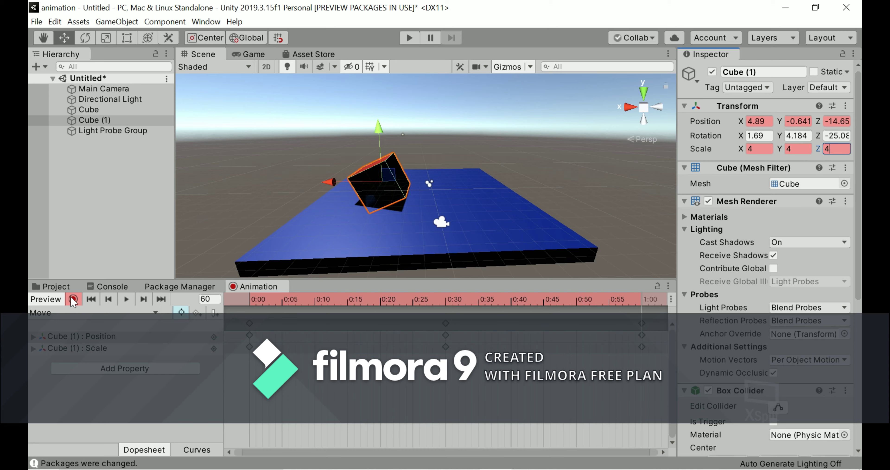
{"action": "left_click", "coordinate": [73, 299]}
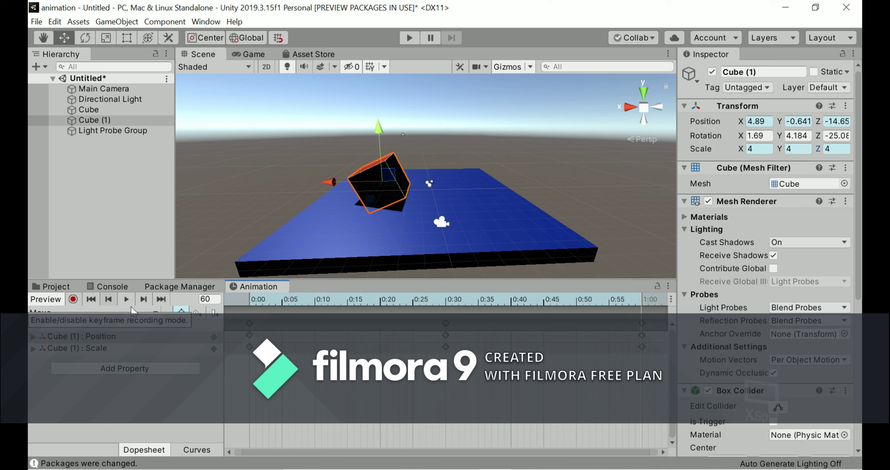
{"action": "left_click", "coordinate": [91, 299]}
Preview the clip, undo to restore the Cube (1) : Rotation track, and select that track.
{"action": "left_click", "coordinate": [129, 297]}
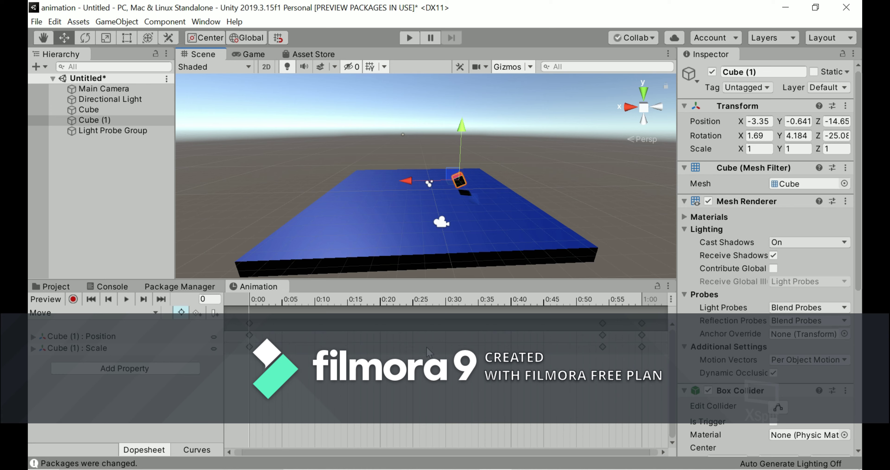
{"action": "key", "text": "ctrl+z"}
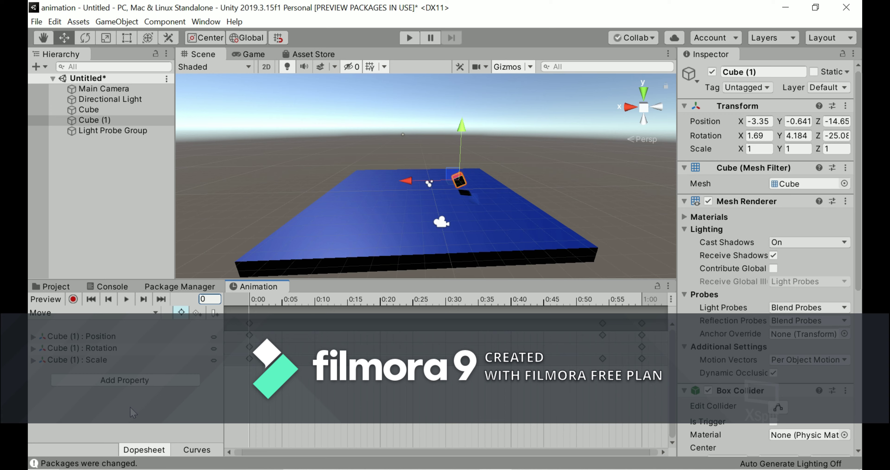
{"action": "left_click", "coordinate": [99, 379]}
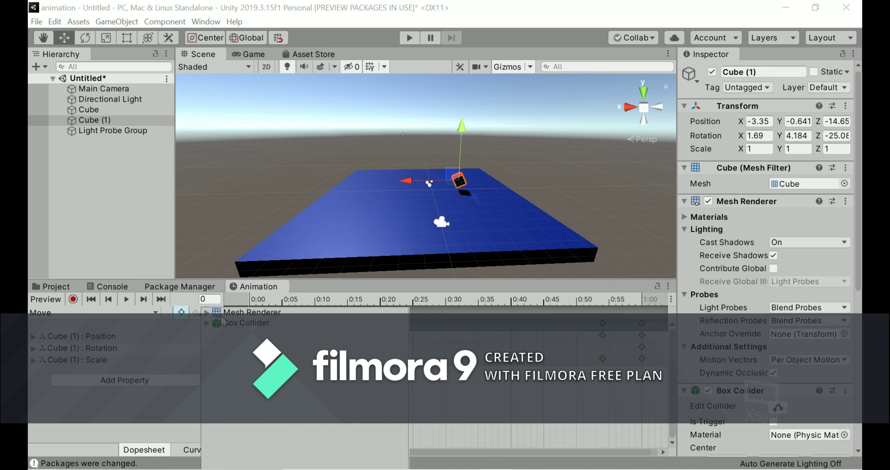
{"action": "left_click", "coordinate": [147, 369]}
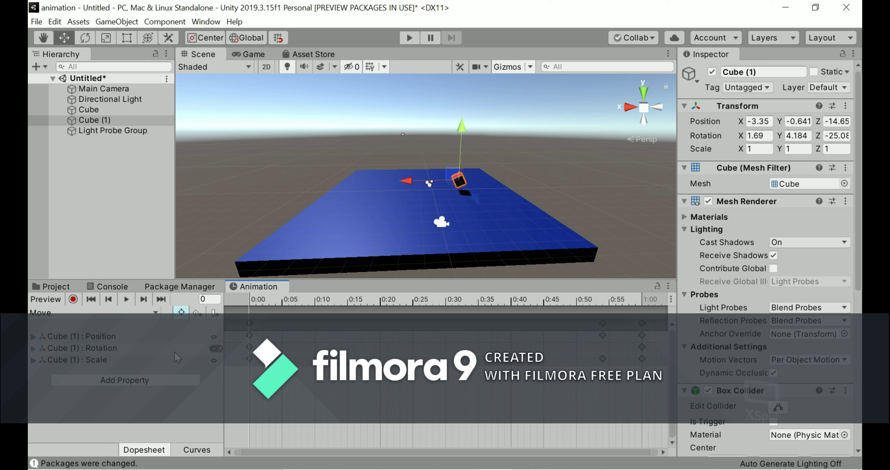
{"action": "left_click", "coordinate": [124, 351]}
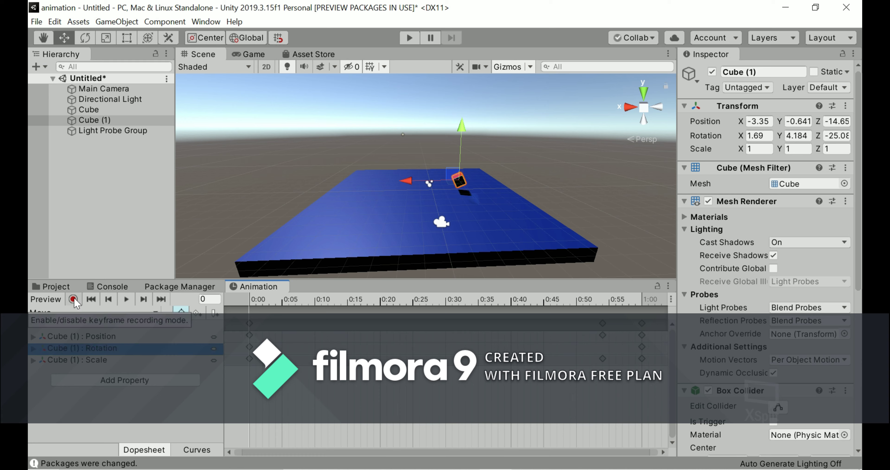
Resume keyframe recording and nudge the cube's X rotation up at frame 54.
{"action": "left_click", "coordinate": [73, 299]}
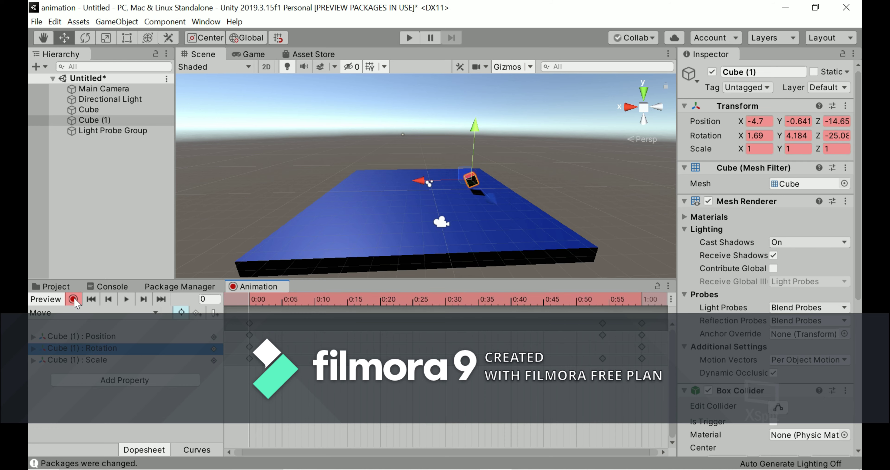
{"action": "left_click", "coordinate": [602, 304]}
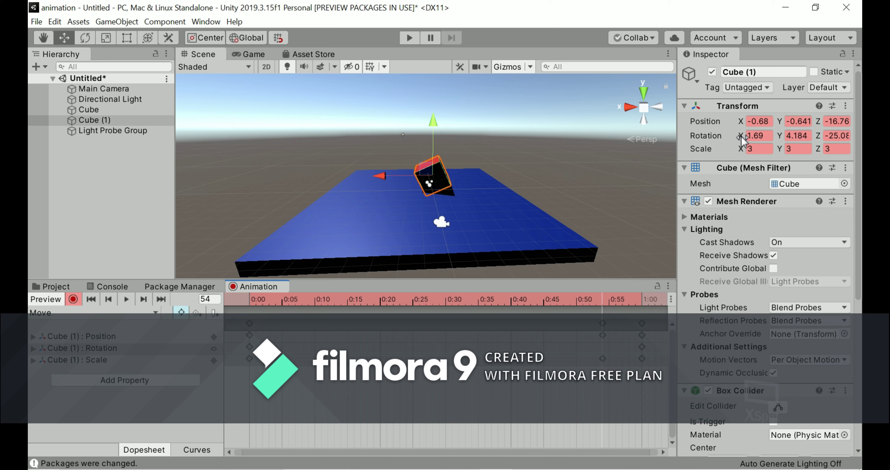
{"action": "left_click_drag", "start_coordinate": [741, 136], "coordinate": [850, 135]}
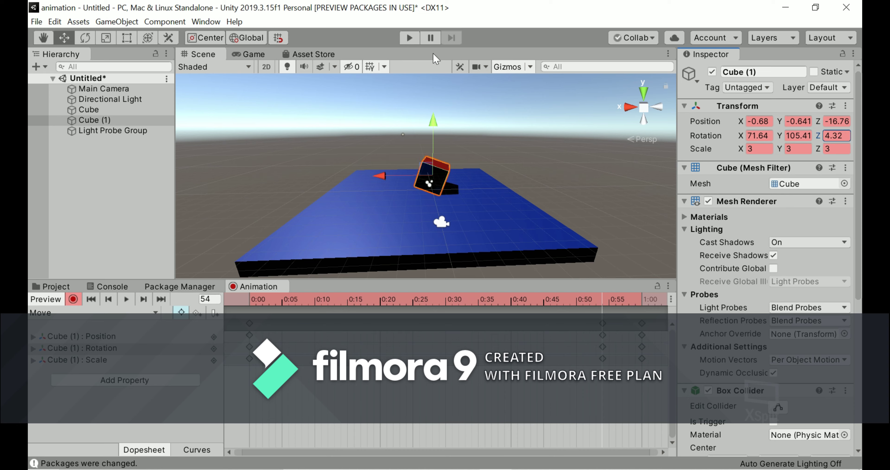
Key rotation X 55, Y 10, Z 90 at 1:00, then test-play the scene.
{"action": "left_click", "coordinate": [642, 300]}
{"action": "left_click", "coordinate": [769, 137]}
{"action": "type", "text": "5"}
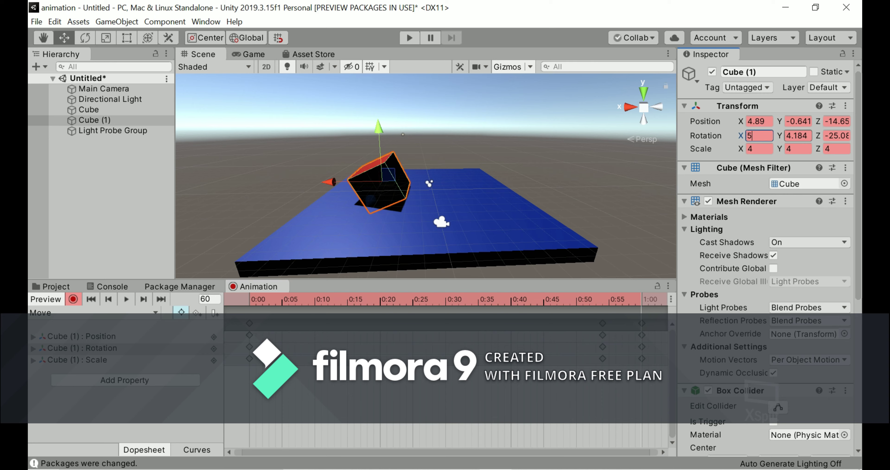
{"action": "type", "text": "5"}
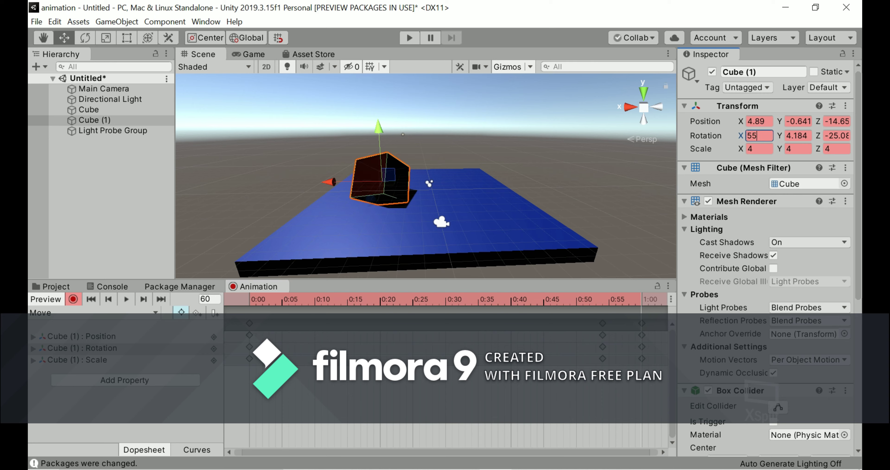
{"action": "key", "text": "Tab"}
{"action": "type", "text": "10"}
{"action": "key", "text": "Tab"}
{"action": "type", "text": "90"}
{"action": "left_click", "coordinate": [411, 39]}
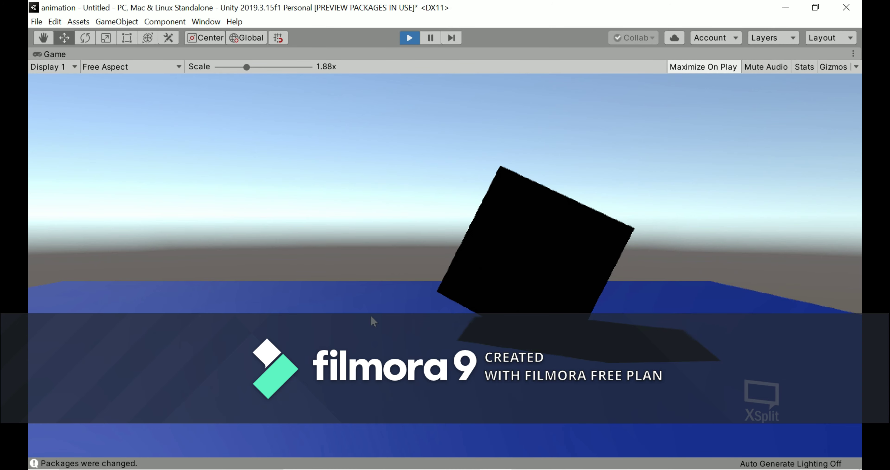
{"action": "key", "text": "ctrl+p"}
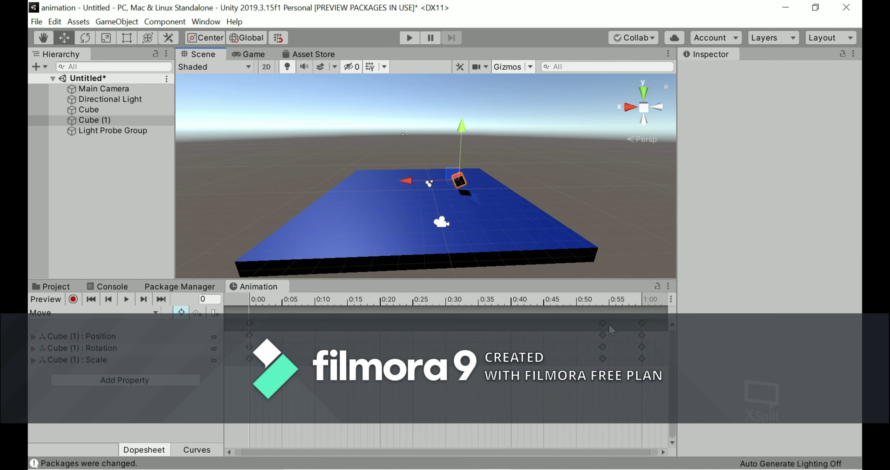
Shift the keyframe column from about 0:53 to 0:31 and test-play the animation.
{"action": "left_click", "coordinate": [602, 322]}
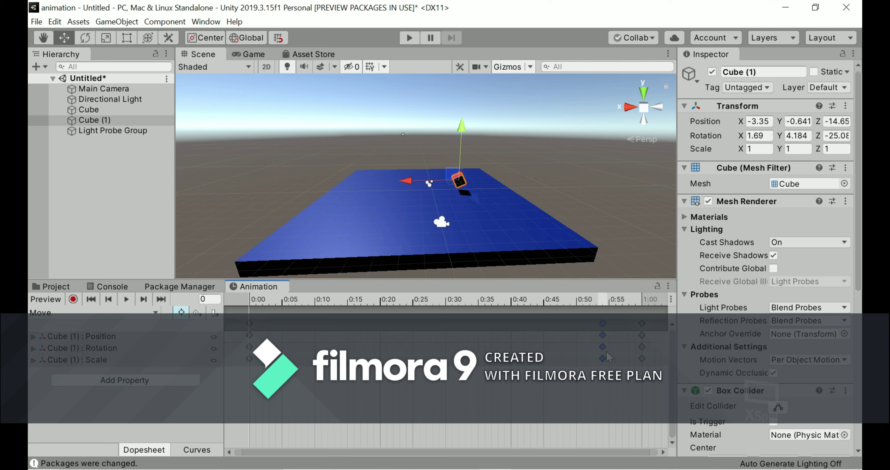
{"action": "left_click_drag", "start_coordinate": [604, 358], "coordinate": [442, 369]}
{"action": "left_click", "coordinate": [413, 40]}
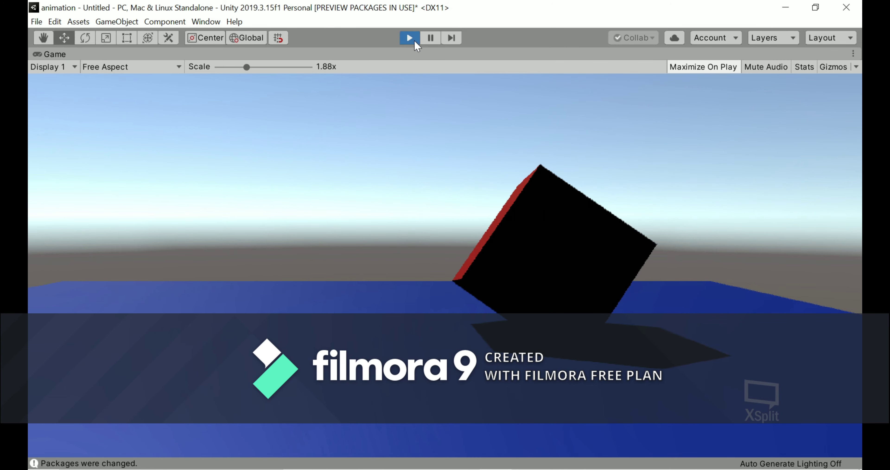
{"action": "left_click", "coordinate": [414, 42]}
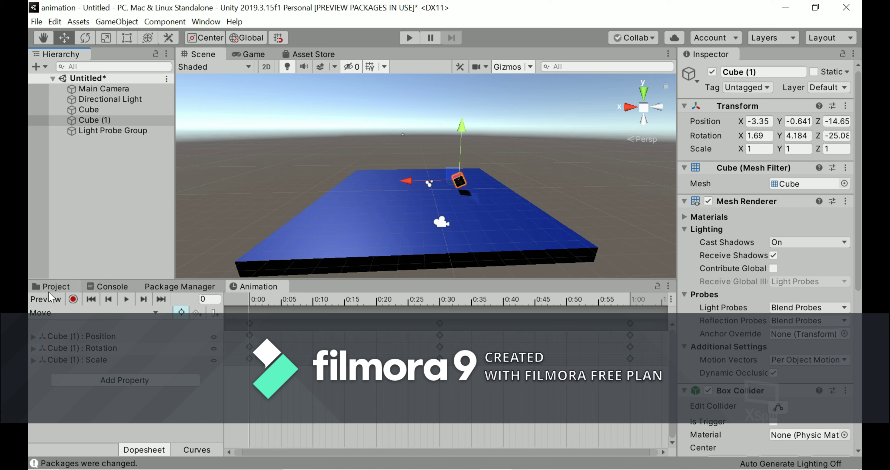
Drop the Cube (1) controller onto Cube (1) and open it in the Animator window.
{"action": "left_click", "coordinate": [56, 286]}
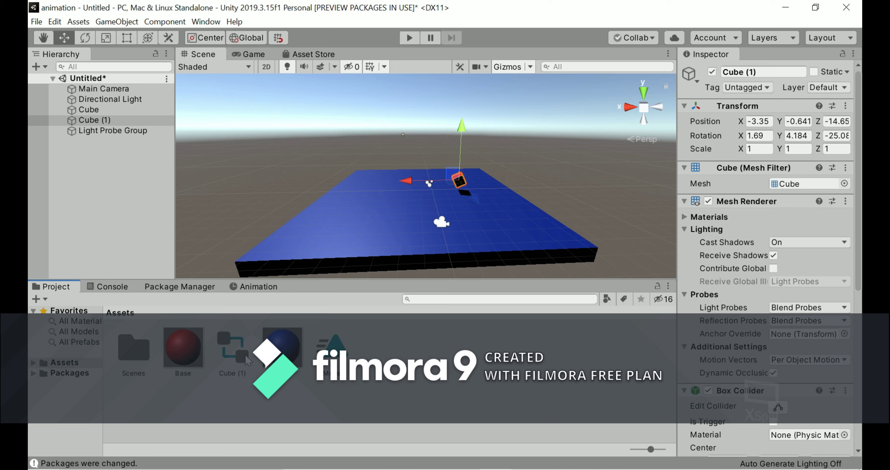
{"action": "left_click_drag", "start_coordinate": [240, 352], "coordinate": [117, 121]}
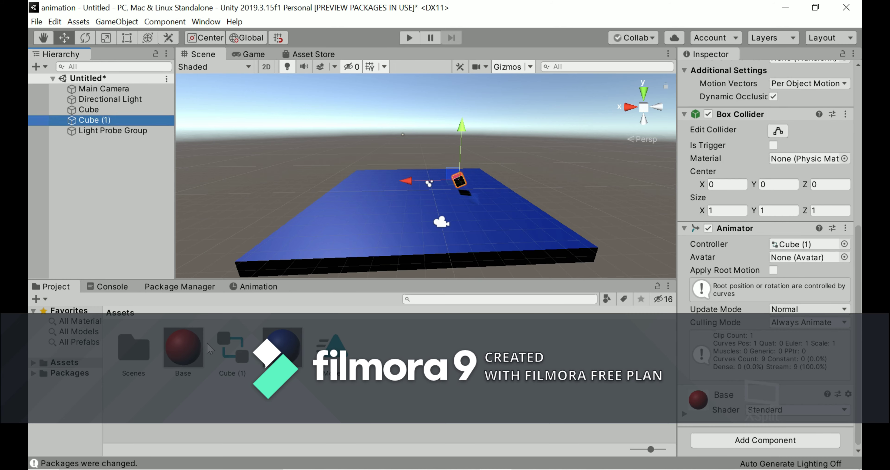
{"action": "left_click", "coordinate": [242, 360]}
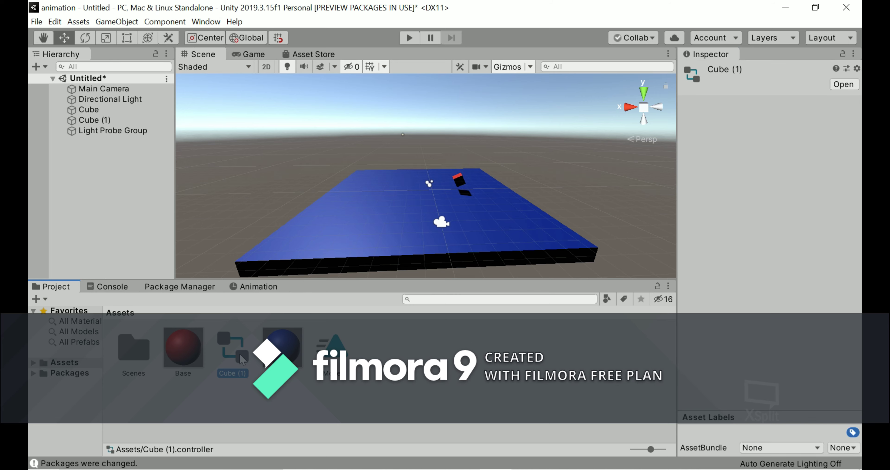
{"action": "double_click", "coordinate": [242, 359]}
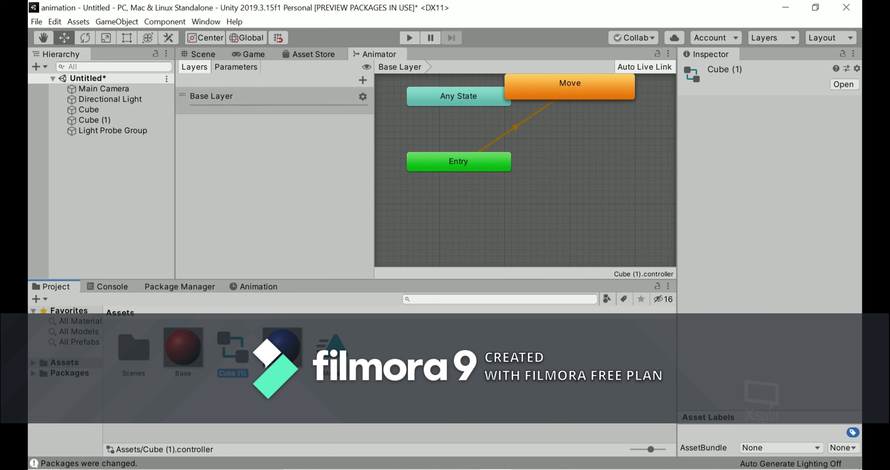
Inspect the Move clip and Cube (1) controller assets in the Project window.
{"action": "left_click", "coordinate": [332, 356]}
{"action": "left_click", "coordinate": [242, 355]}
{"action": "left_click", "coordinate": [324, 354]}
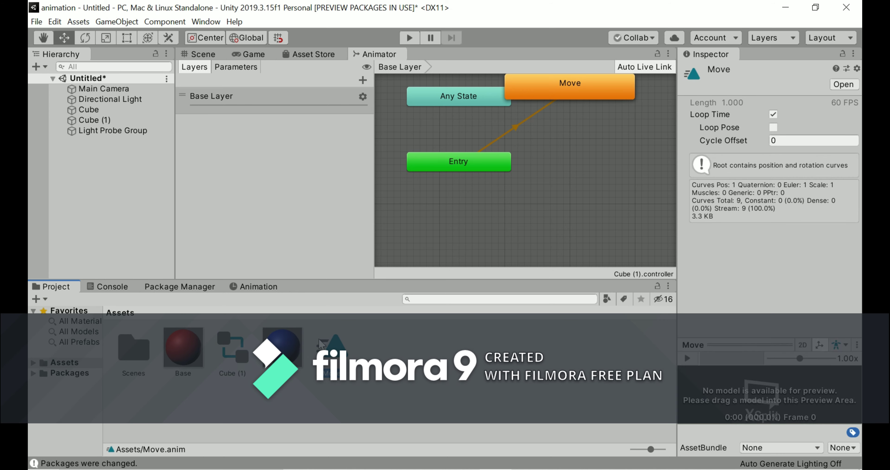
{"action": "left_click", "coordinate": [233, 361]}
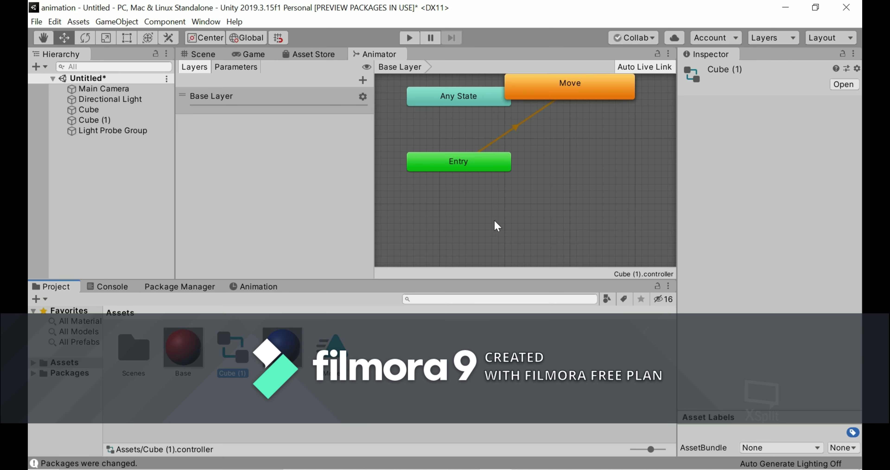
Select the Move state in the Animator and set its Speed to -1.16.
{"action": "right_click", "coordinate": [500, 207]}
{"action": "left_click", "coordinate": [471, 208]}
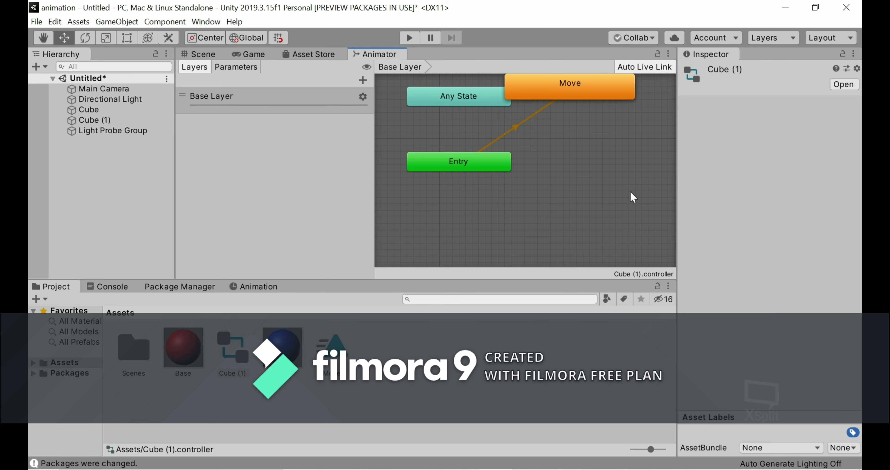
{"action": "left_click_drag", "start_coordinate": [632, 191], "coordinate": [567, 223]}
{"action": "right_click", "coordinate": [555, 195]}
{"action": "left_click", "coordinate": [561, 118]}
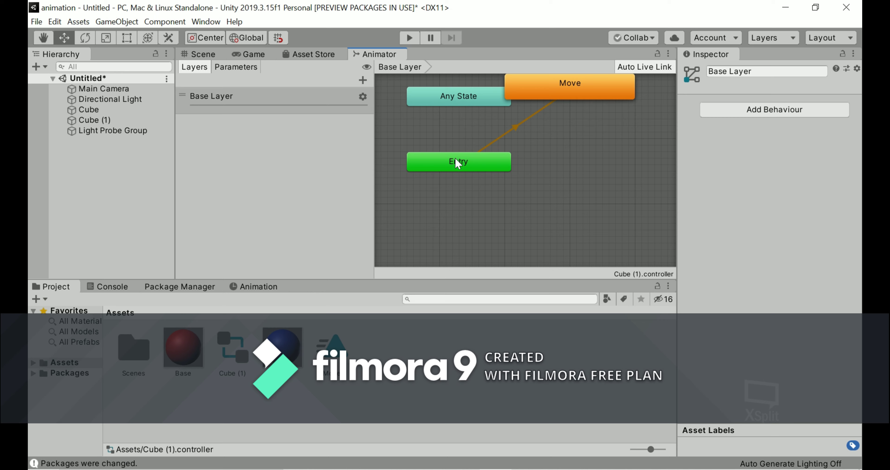
{"action": "left_click", "coordinate": [555, 84]}
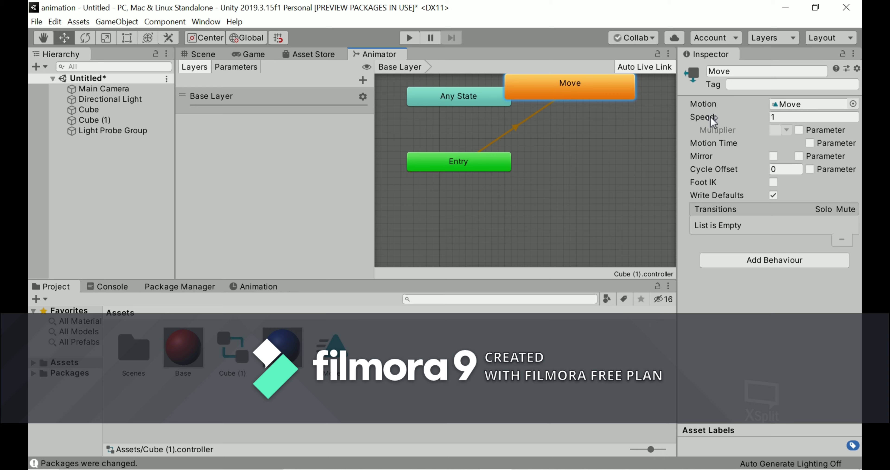
{"action": "left_click_drag", "start_coordinate": [710, 117], "coordinate": [667, 104]}
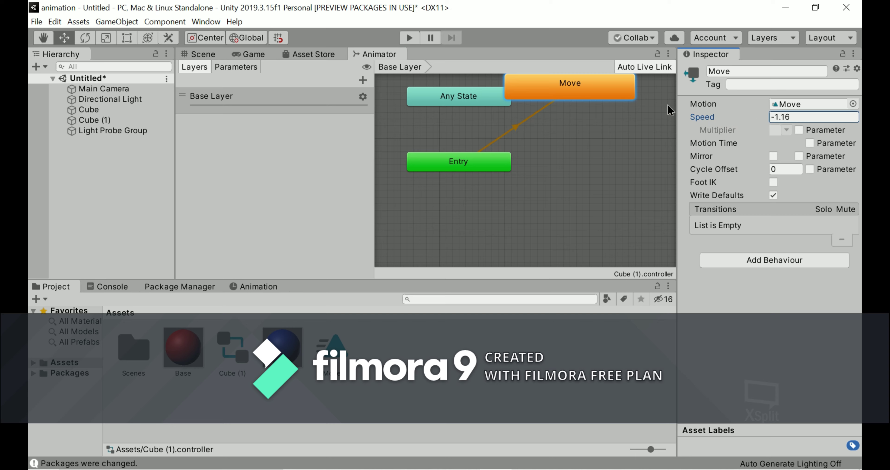
Run the scene to watch the cube animate at -1.16 speed, then stop it.
{"action": "left_click", "coordinate": [405, 37]}
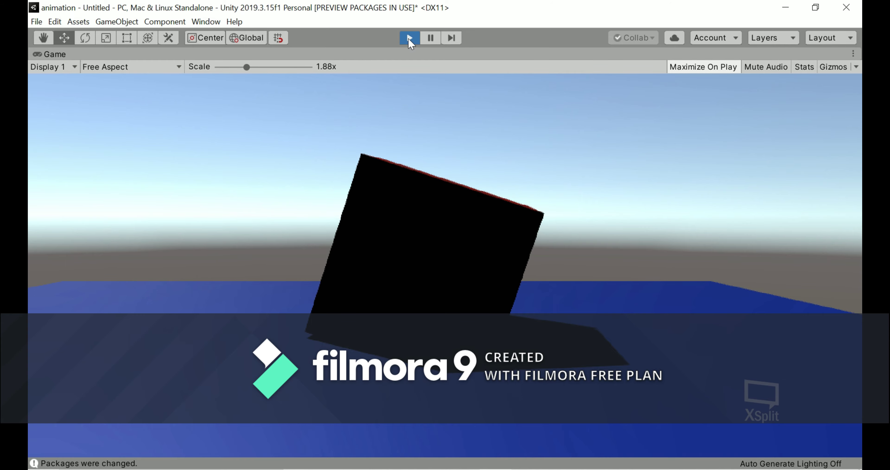
{"action": "left_click", "coordinate": [409, 38]}
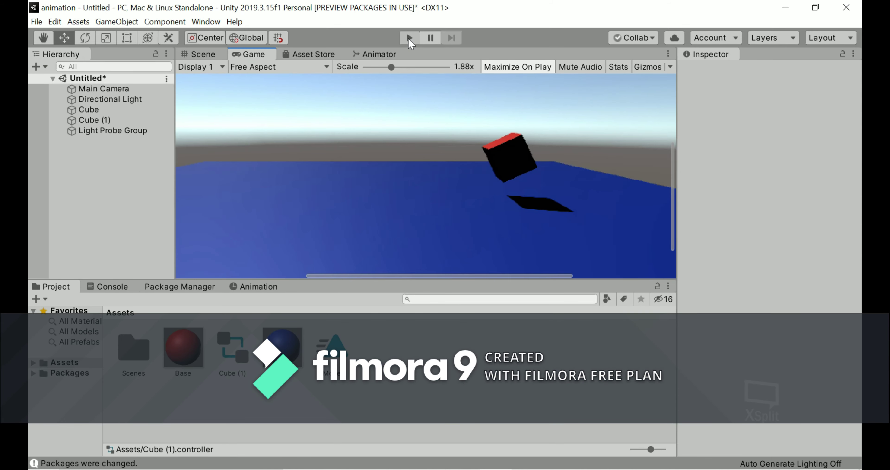